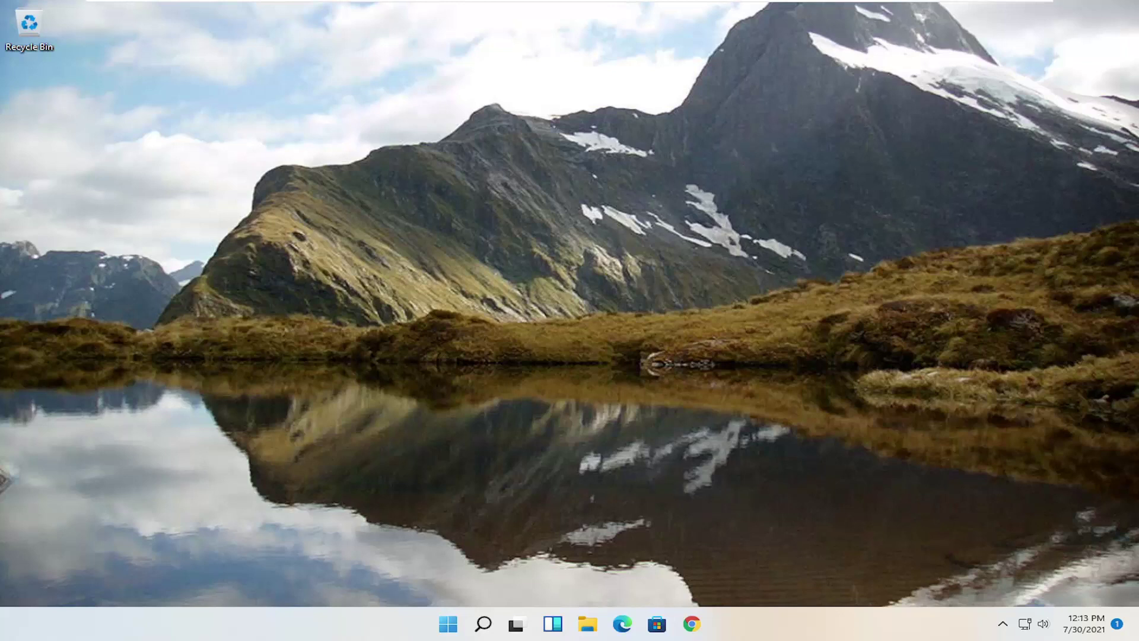
# - Open Registry Editor as administrator and allow it to make changes to the device
pyautogui.click(448, 623)
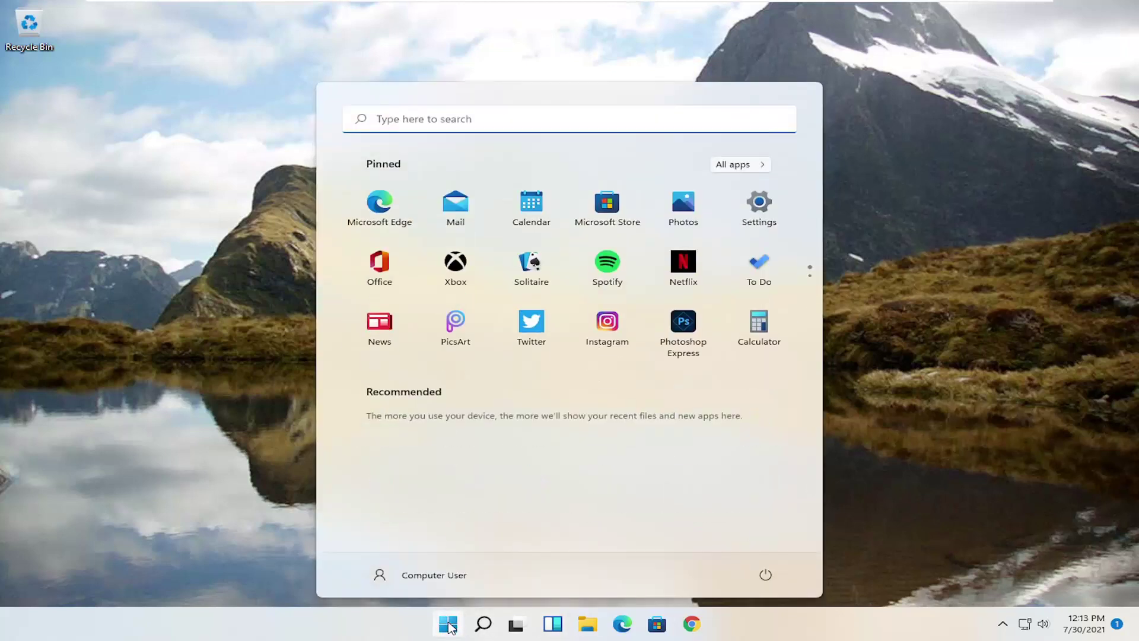
pyautogui.write('regedit')
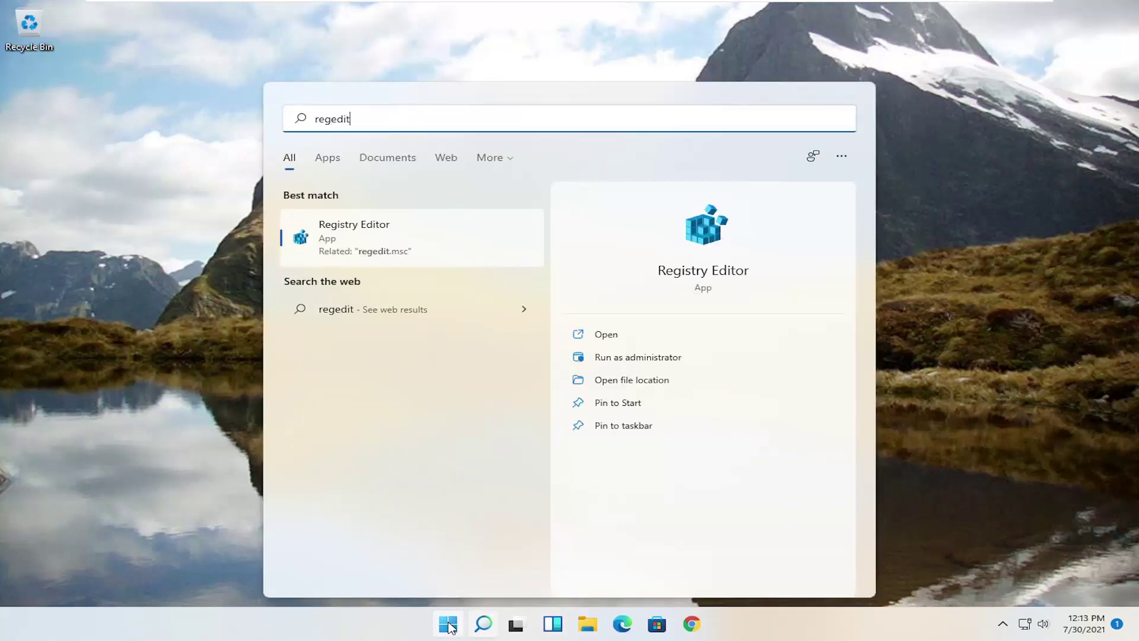
pyautogui.rightClick(343, 250)
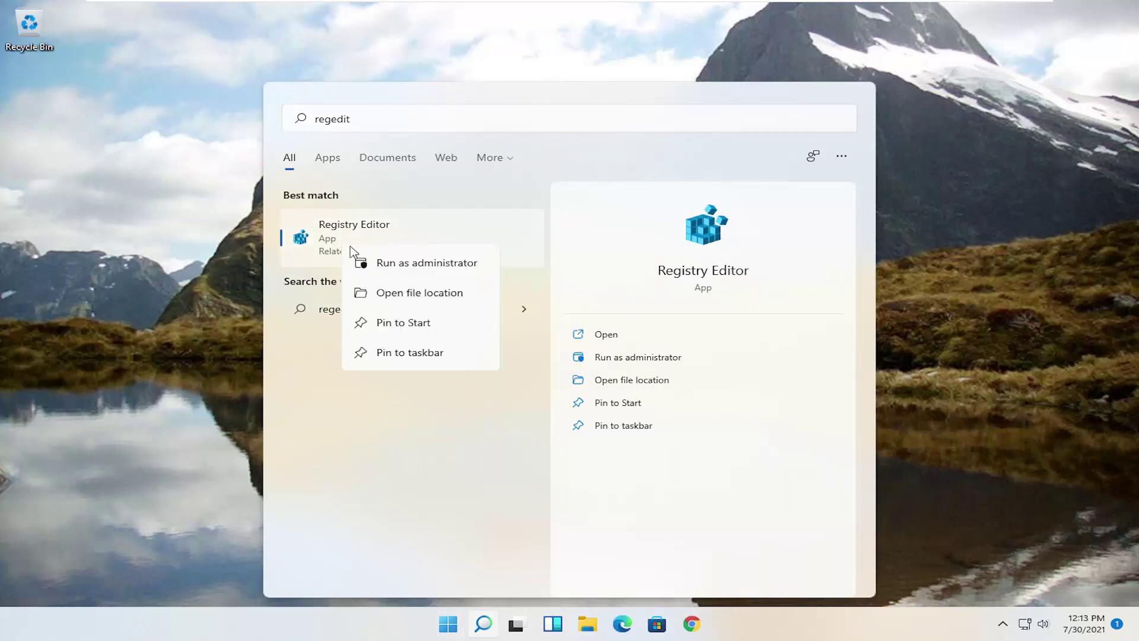
pyautogui.click(413, 269)
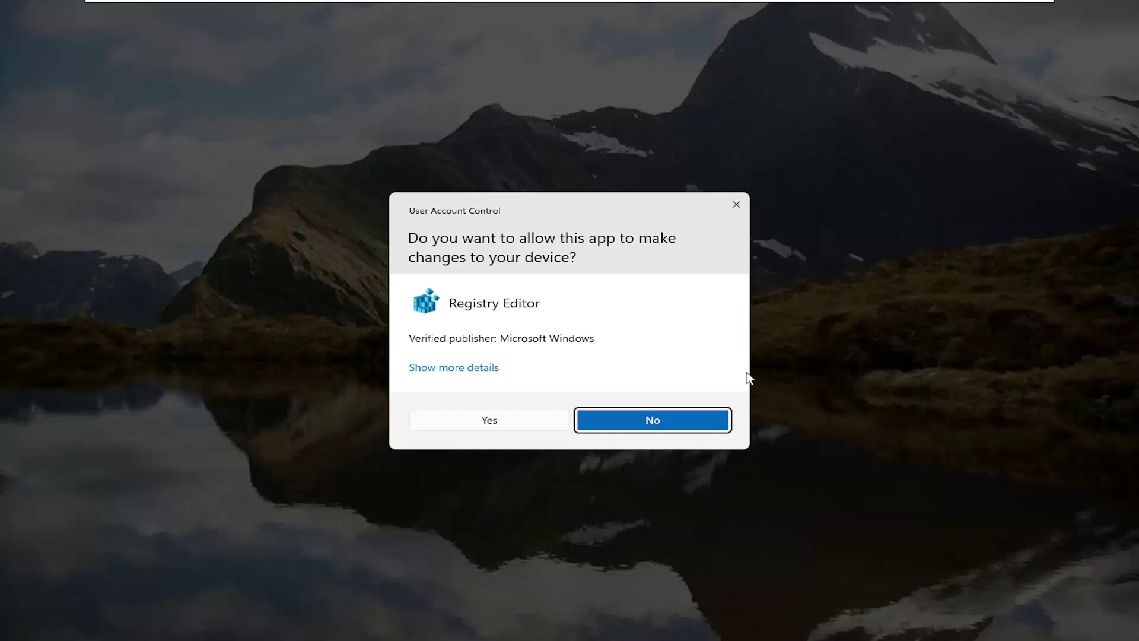
pyautogui.click(501, 425)
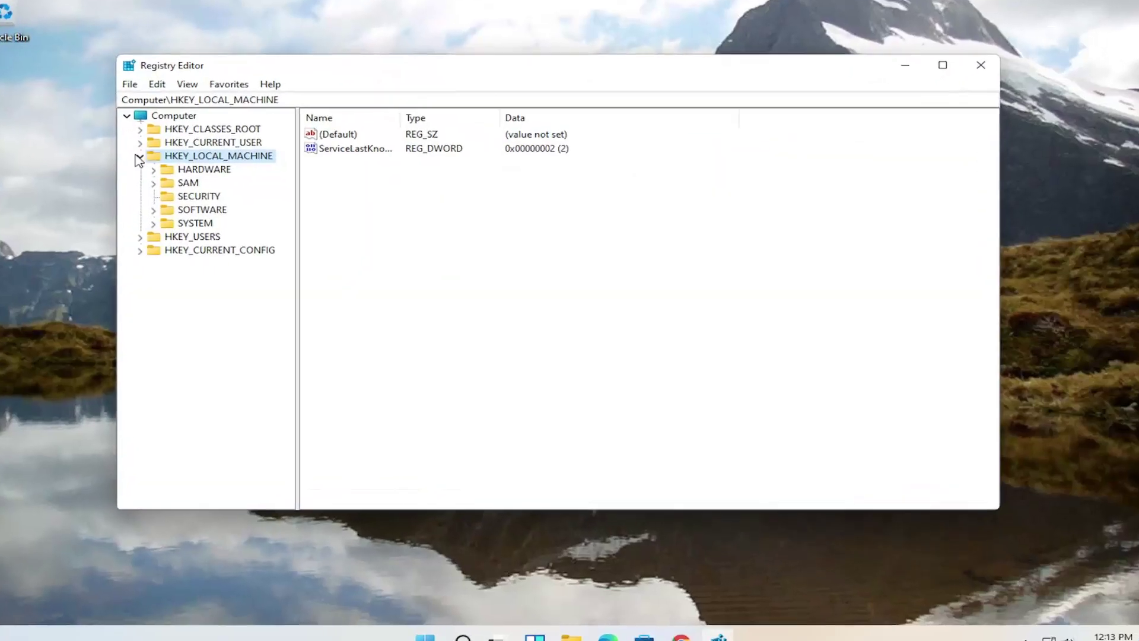
# - Select the Computer root, bring up the full registry export with Desktop as the save location, and cancel it
pyautogui.click(159, 160)
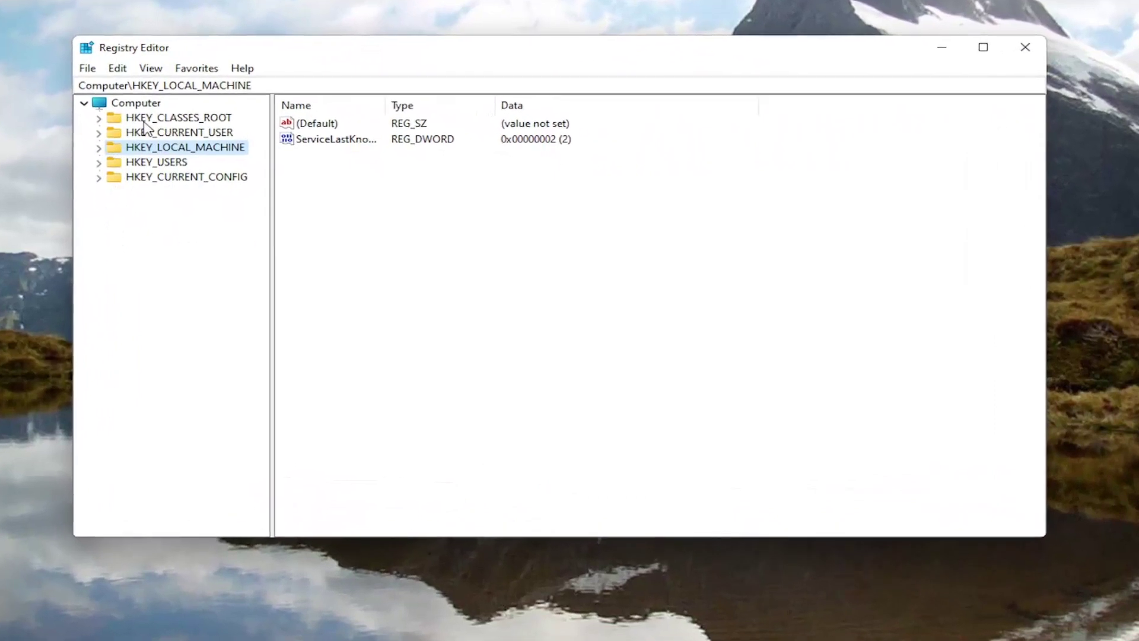
pyautogui.click(199, 123)
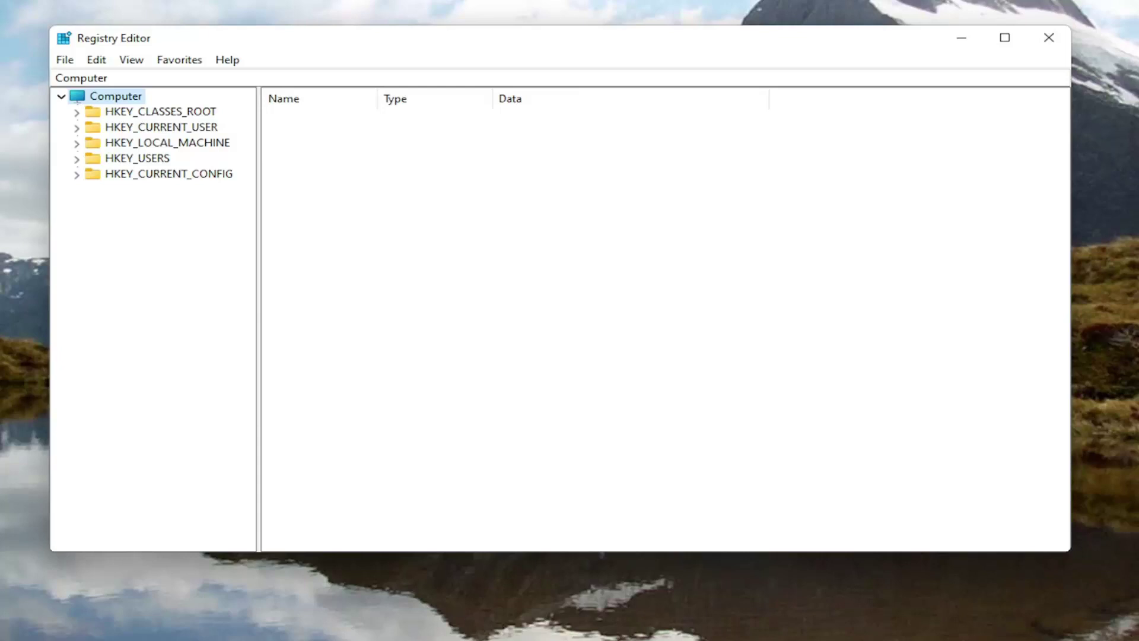
pyautogui.click(70, 61)
pyautogui.click(92, 101)
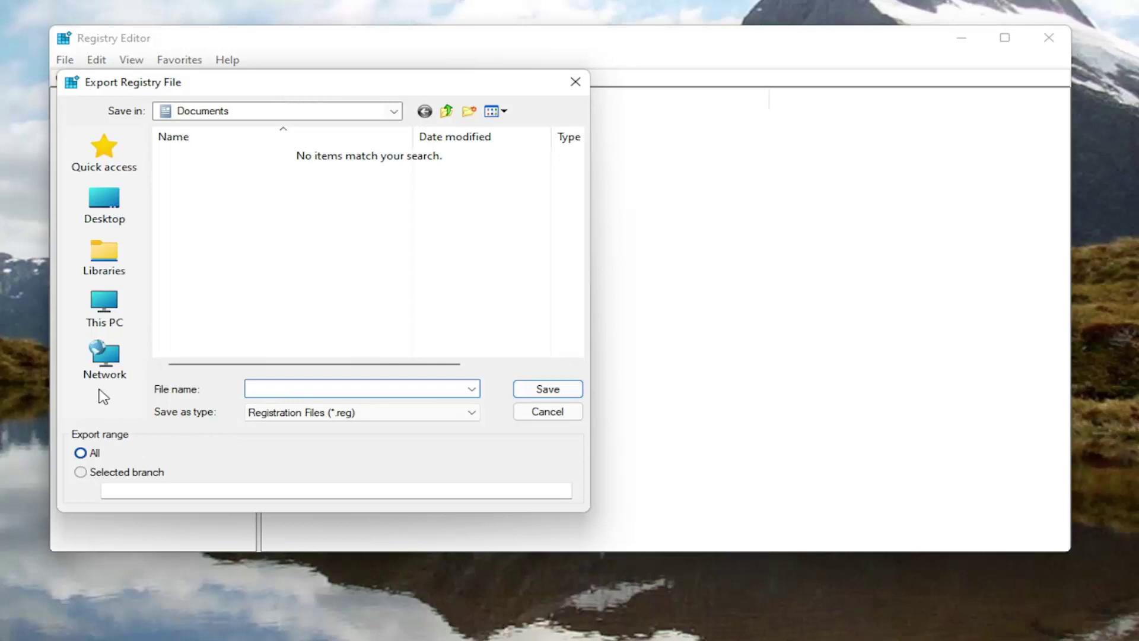
pyautogui.click(104, 213)
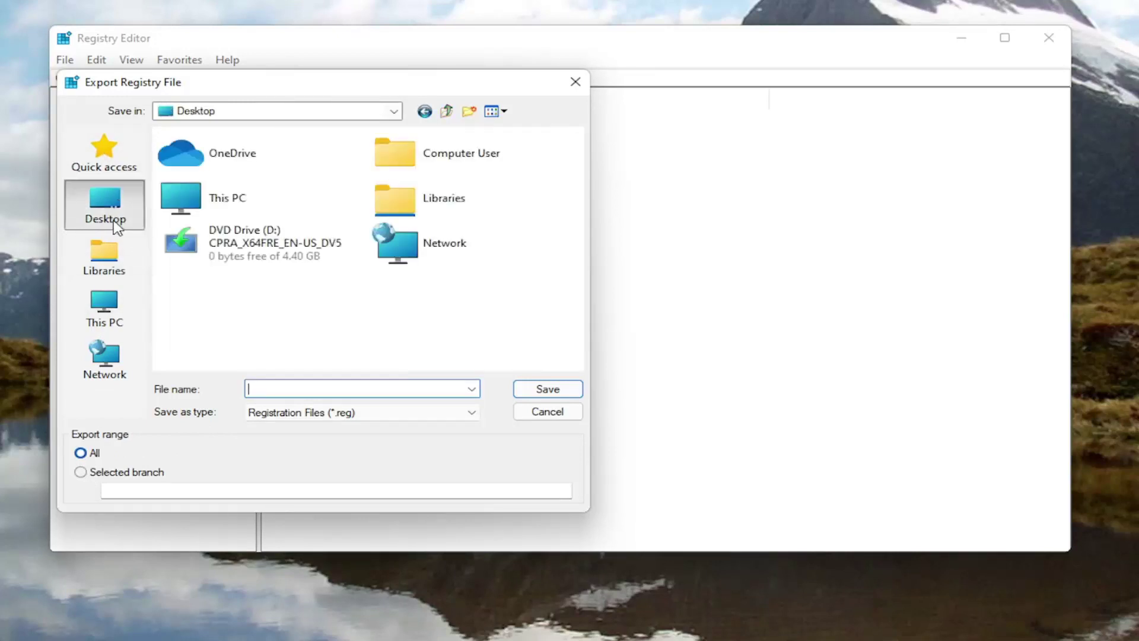
pyautogui.click(543, 411)
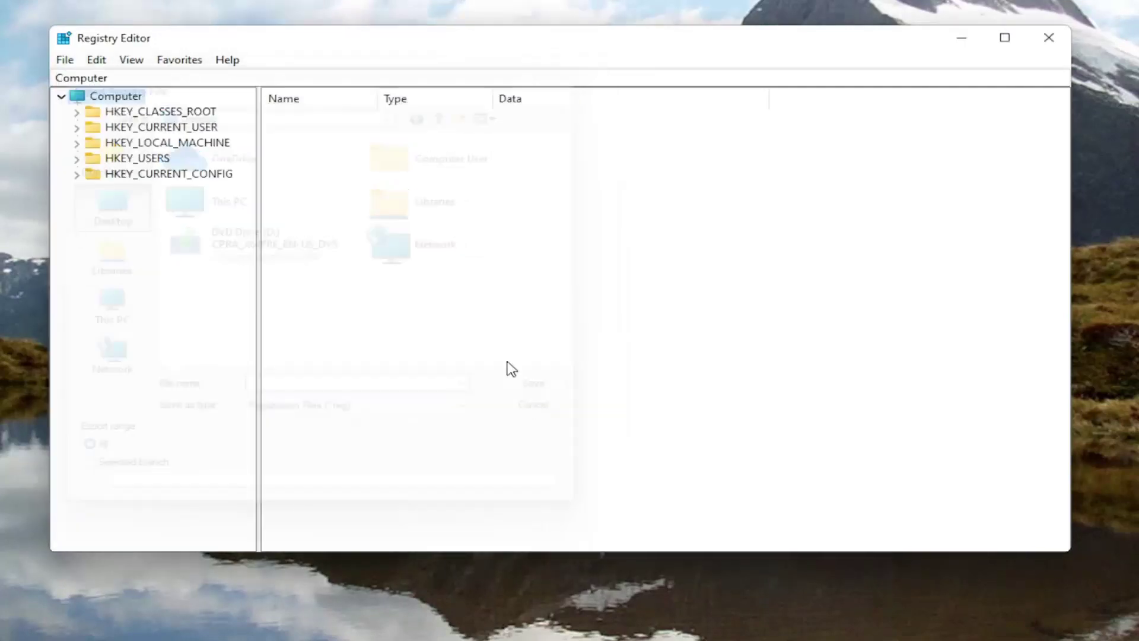
# - Bring up the registry file import, browse to the Desktop, cancel the import, and close Registry Editor
pyautogui.click(66, 60)
pyautogui.click(94, 81)
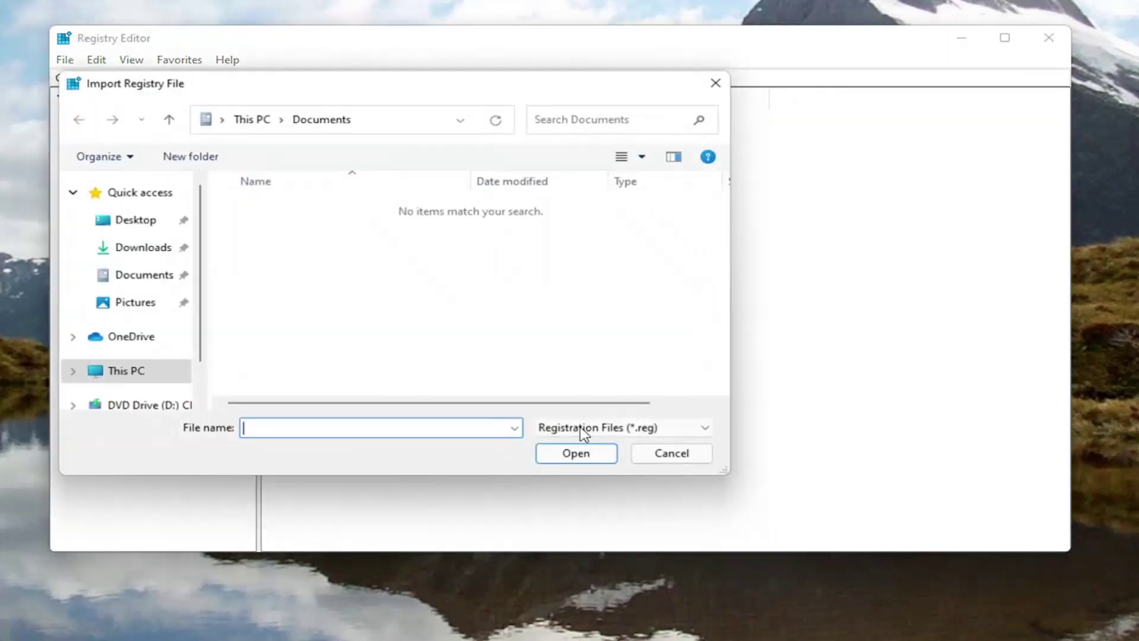
pyautogui.click(113, 221)
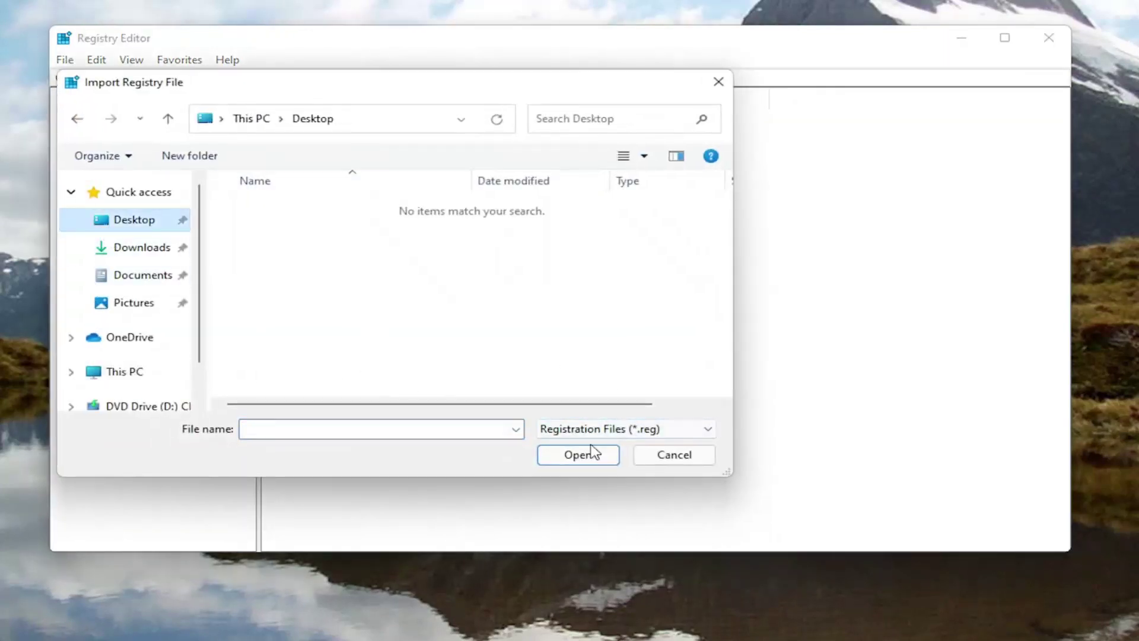
pyautogui.click(659, 459)
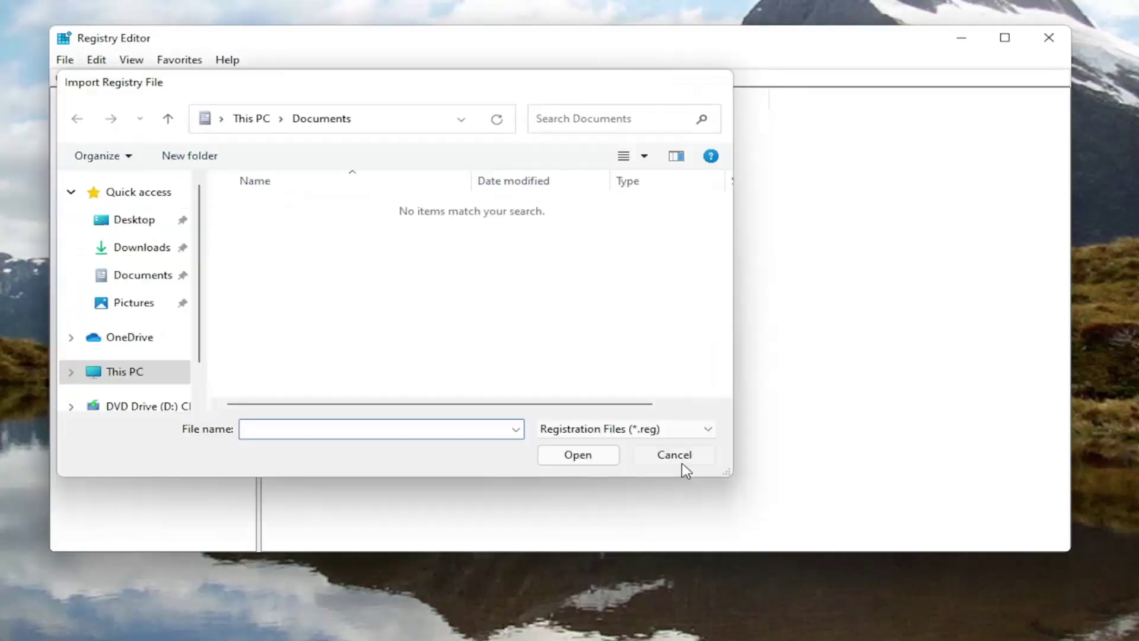
pyautogui.click(684, 469)
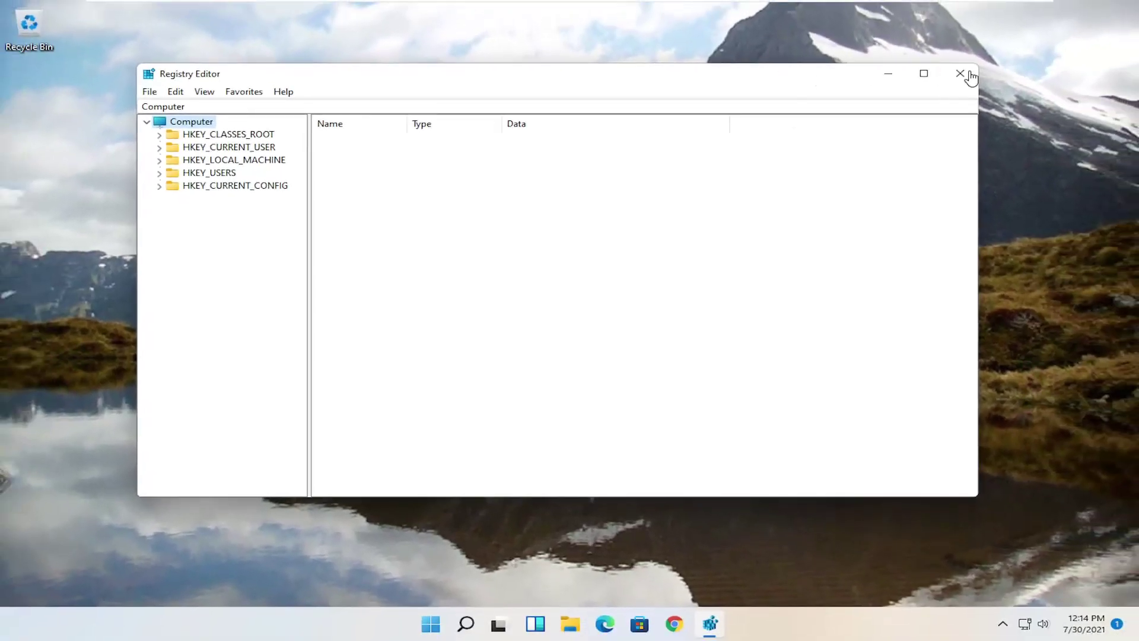
pyautogui.click(970, 77)
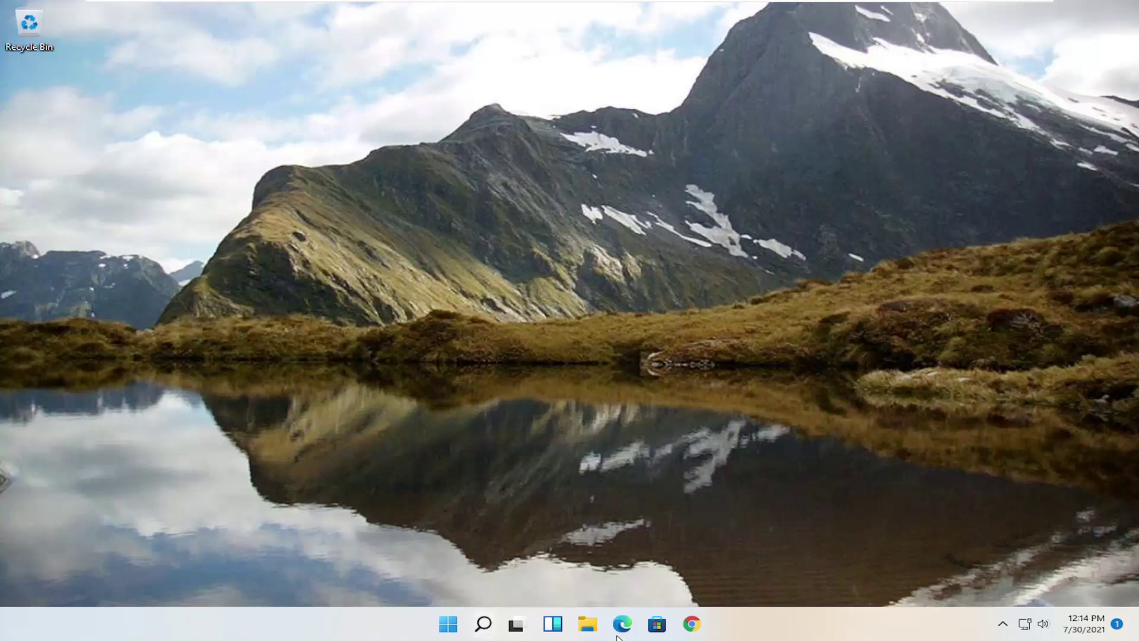
pyautogui.click(657, 626)
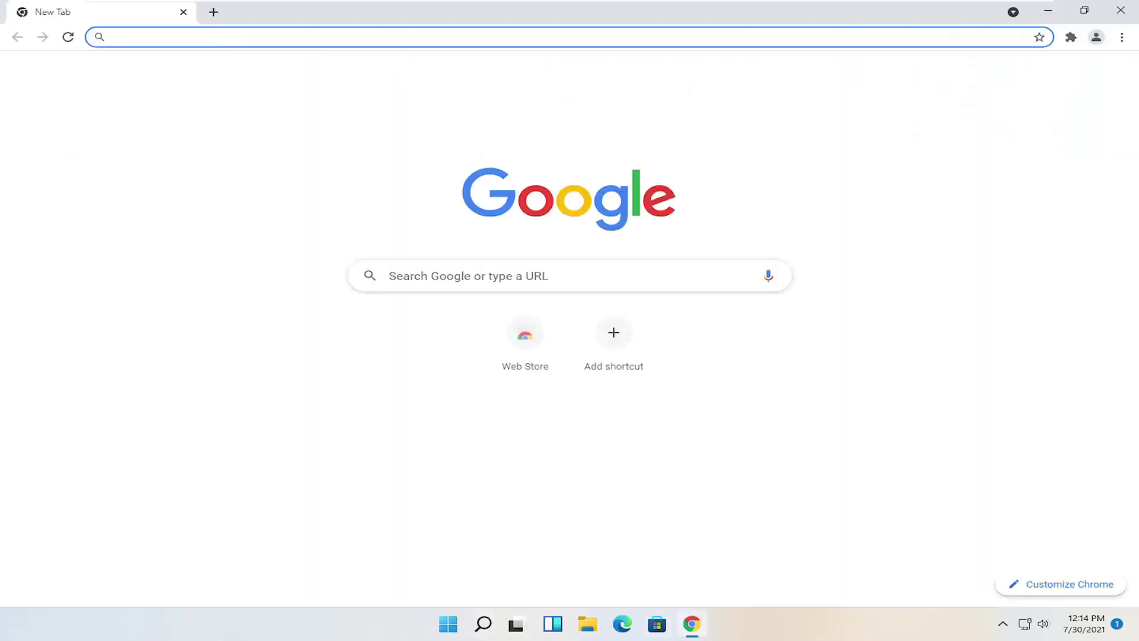
pyautogui.write('https://pastebin.com/8tWfDyMe')
pyautogui.press('Return')
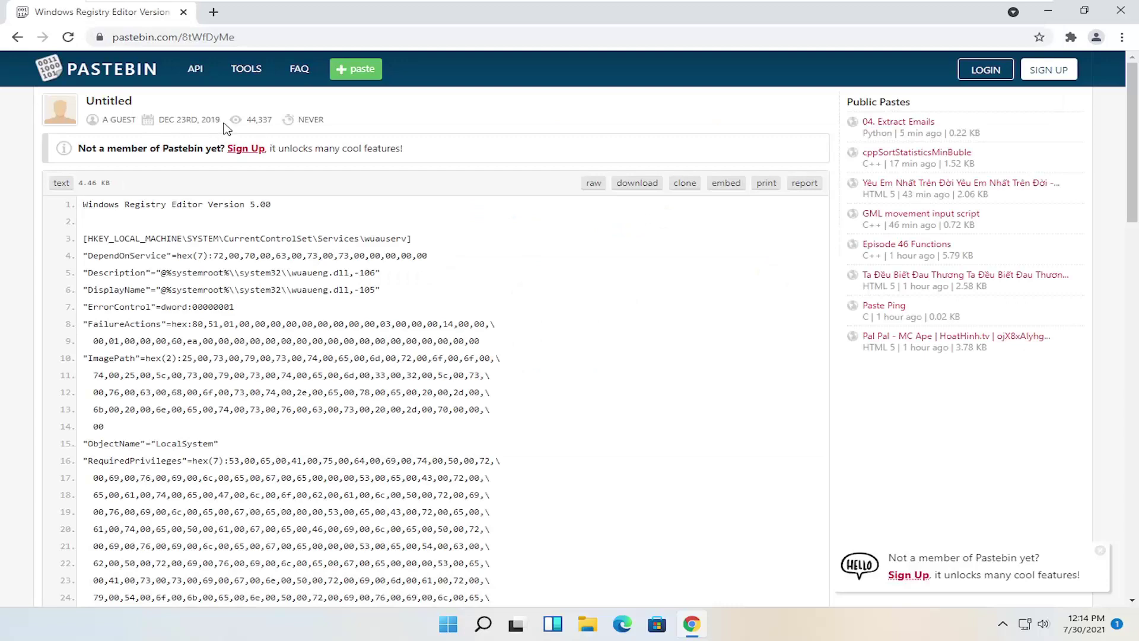
# - Copy the whole registry script from the paste, from line 1 to line 76, and minimize the browser
pyautogui.scroll(-10, 201, 306)
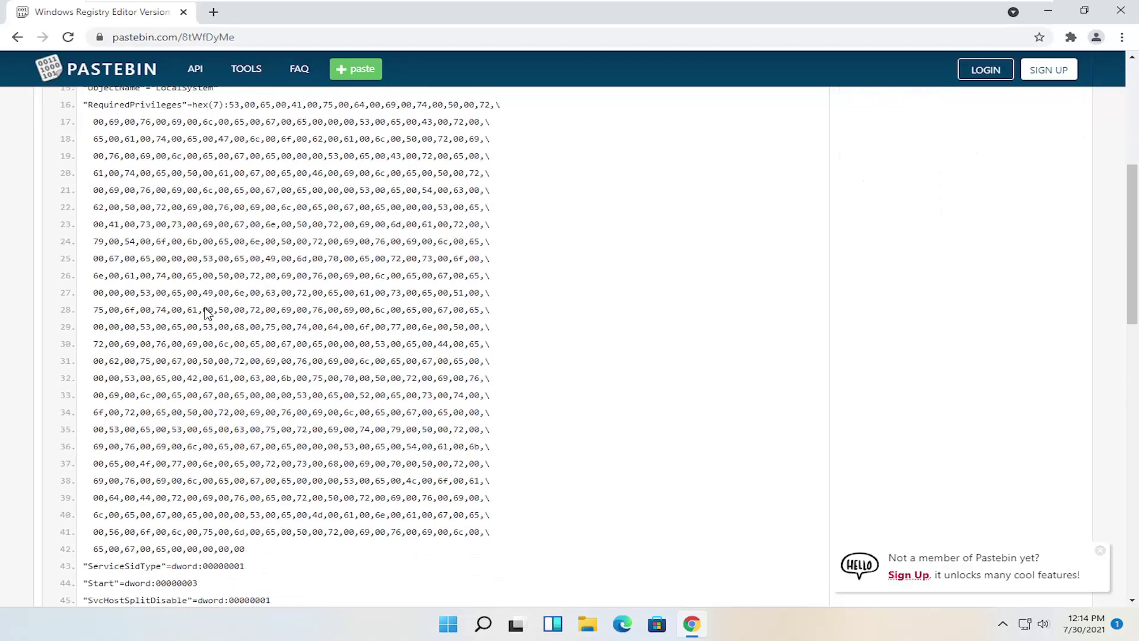
pyautogui.scroll(-8, 205, 314)
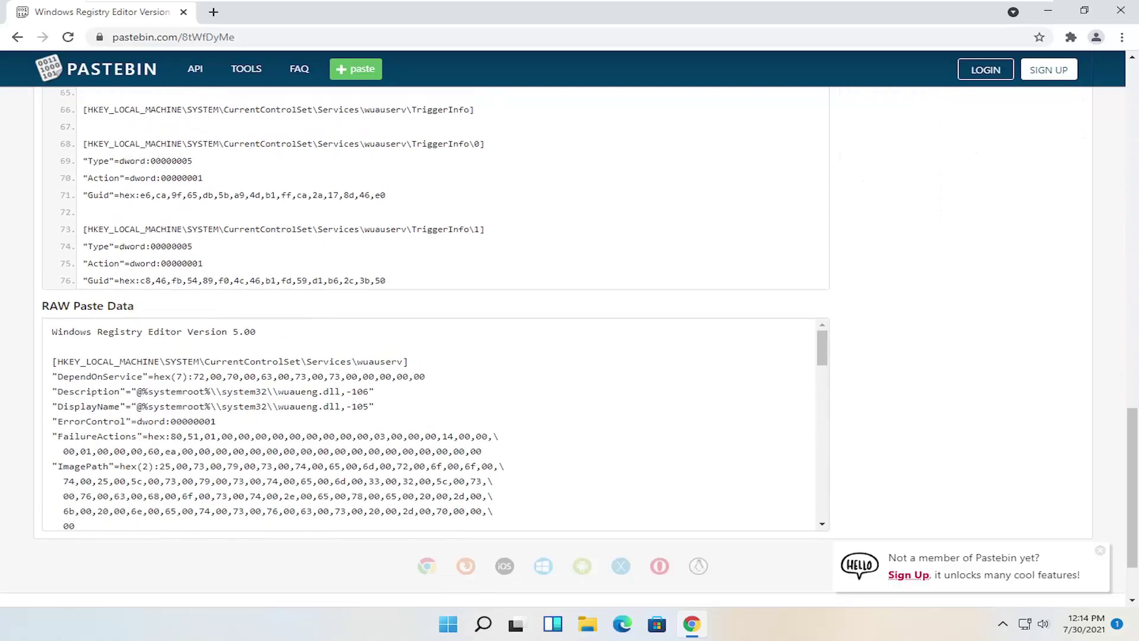
pyautogui.moveTo(386, 468); pyautogui.dragTo(83, 205)
pyautogui.rightClick(144, 226)
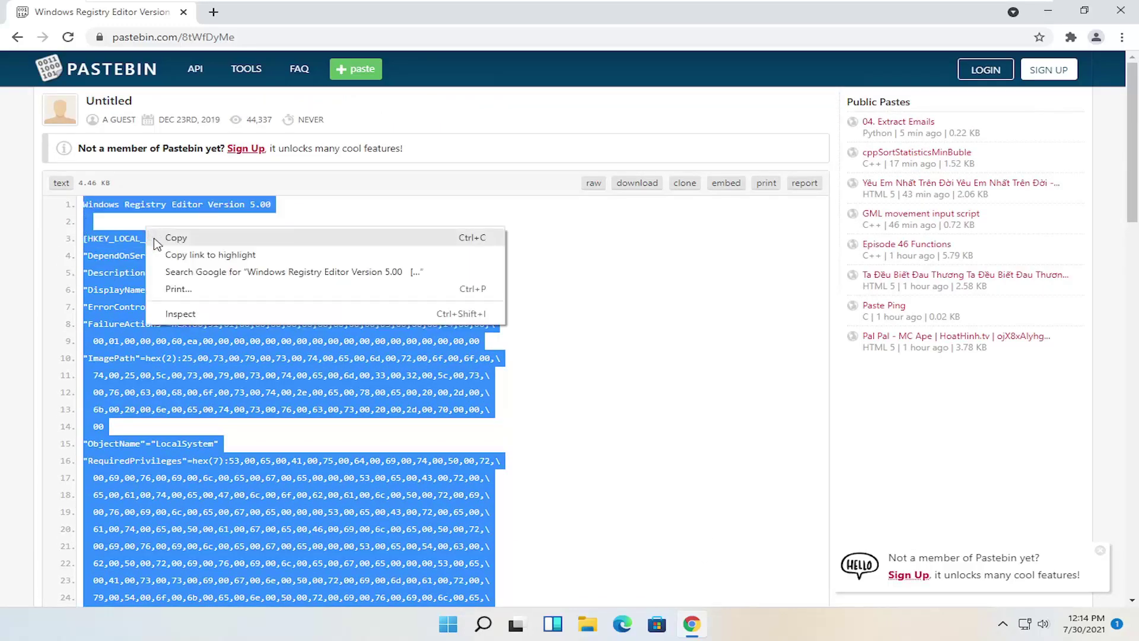
pyautogui.click(176, 237)
pyautogui.click(1048, 11)
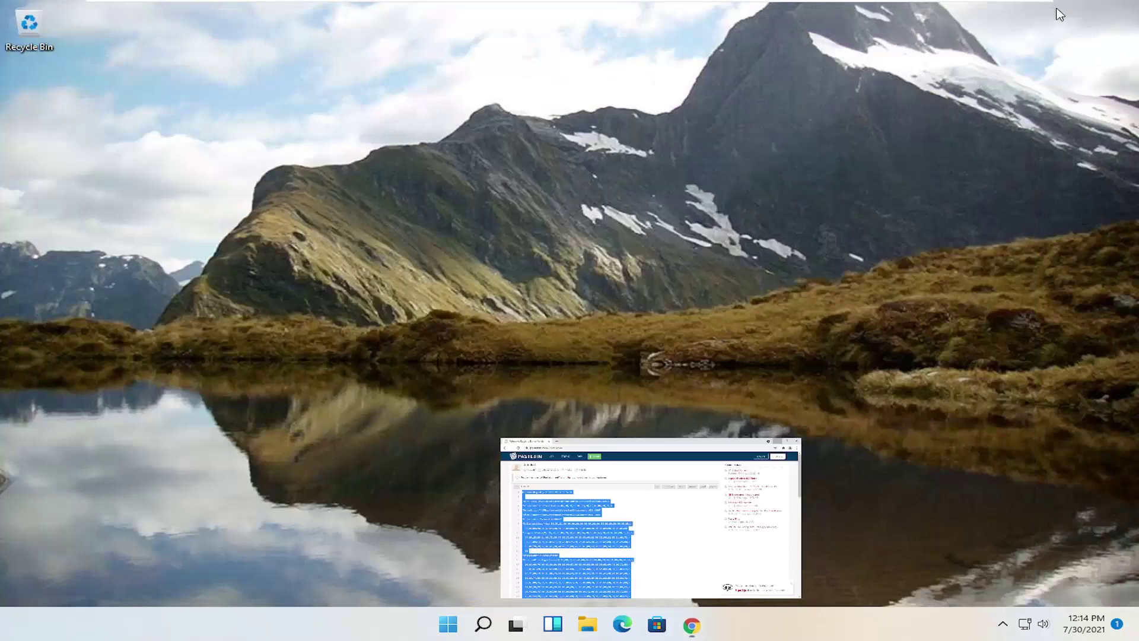
# - Open Notepad and paste the copied registry script into the blank document
pyautogui.click(484, 623)
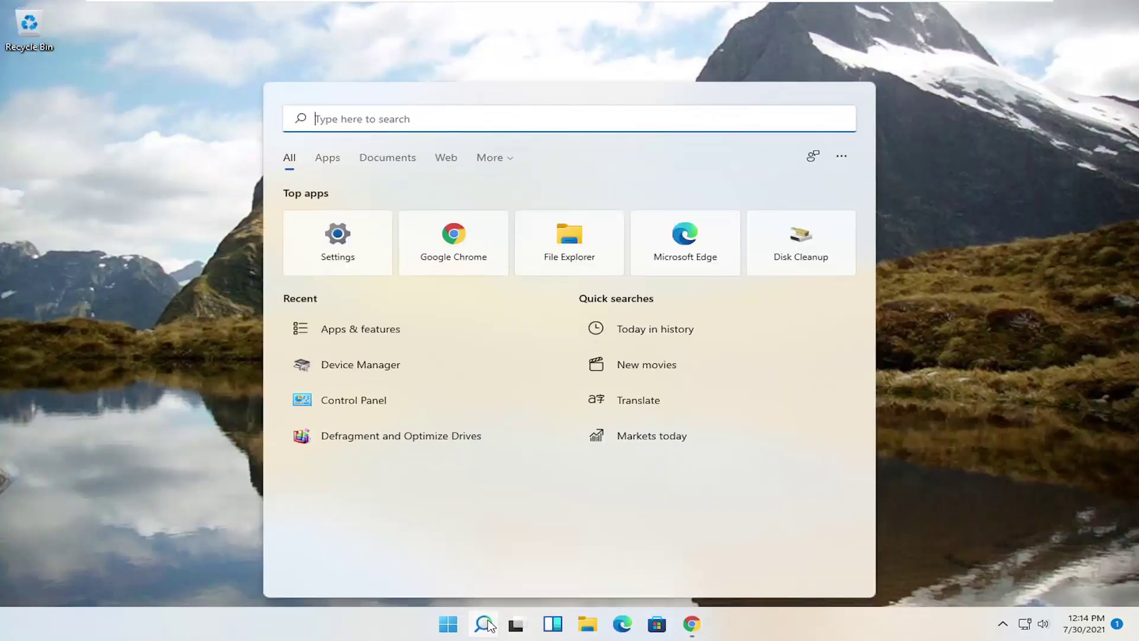
pyautogui.write('notepad')
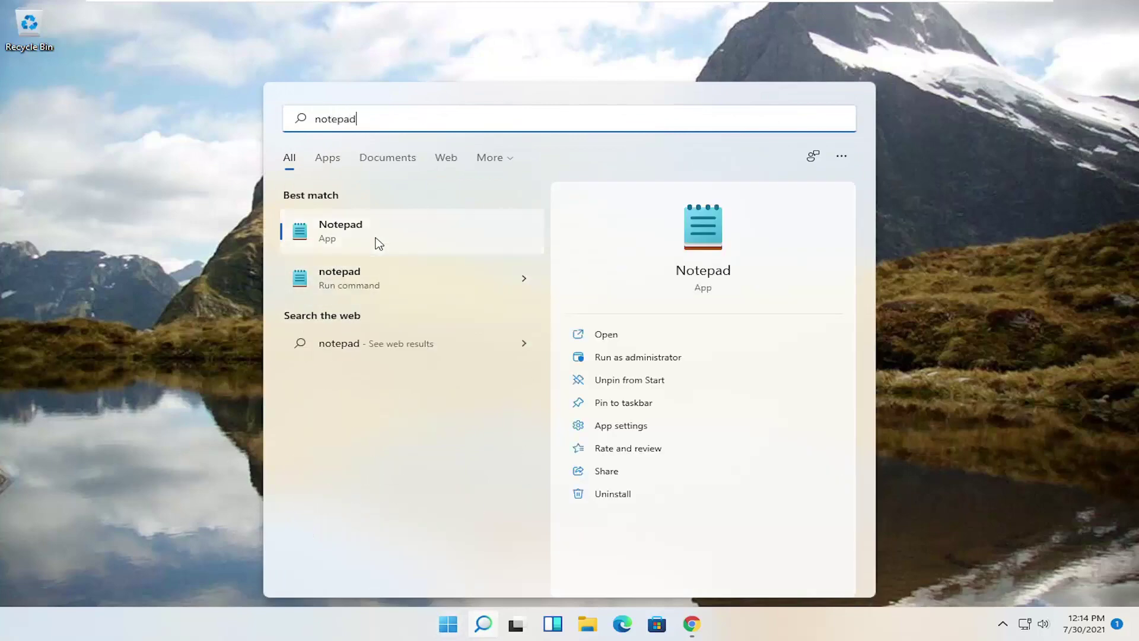
pyautogui.click(373, 241)
pyautogui.hotkey('ctrl', 'v')
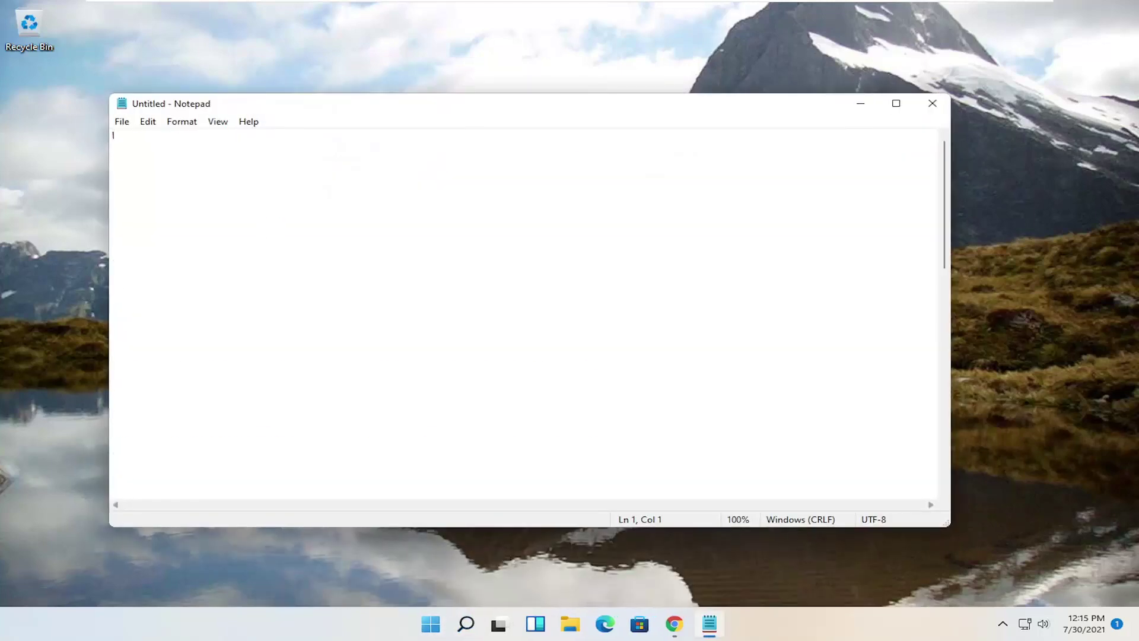
pyautogui.scroll(15, 525, 314)
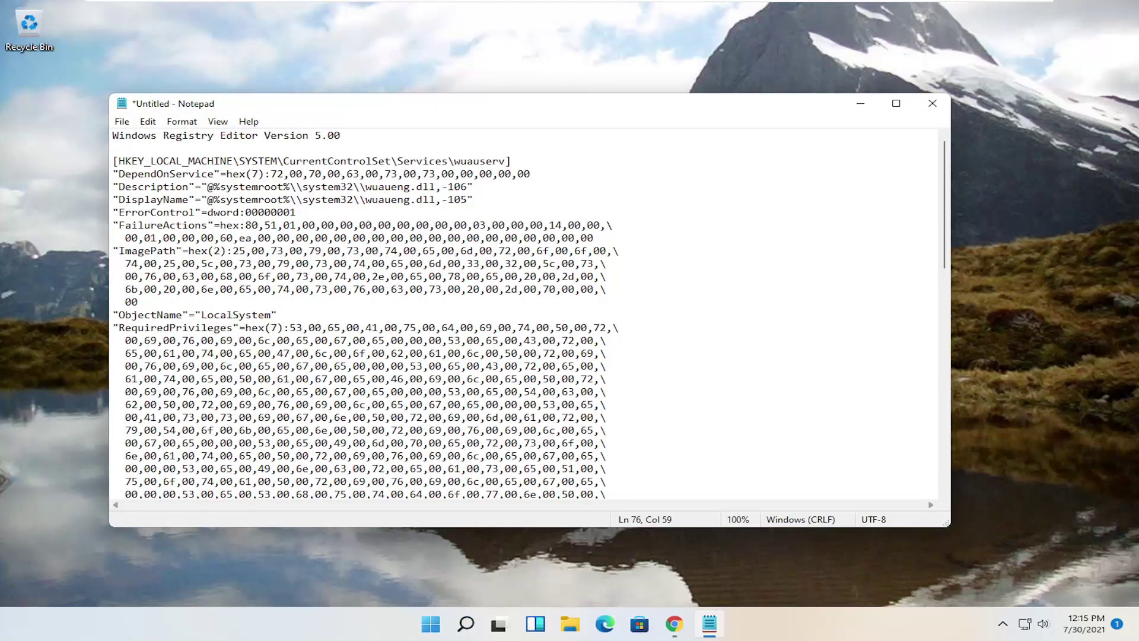
# - Save the document to the Desktop as Windows11FIX.reg with the All Files type, and close Notepad
pyautogui.click(121, 126)
pyautogui.click(153, 199)
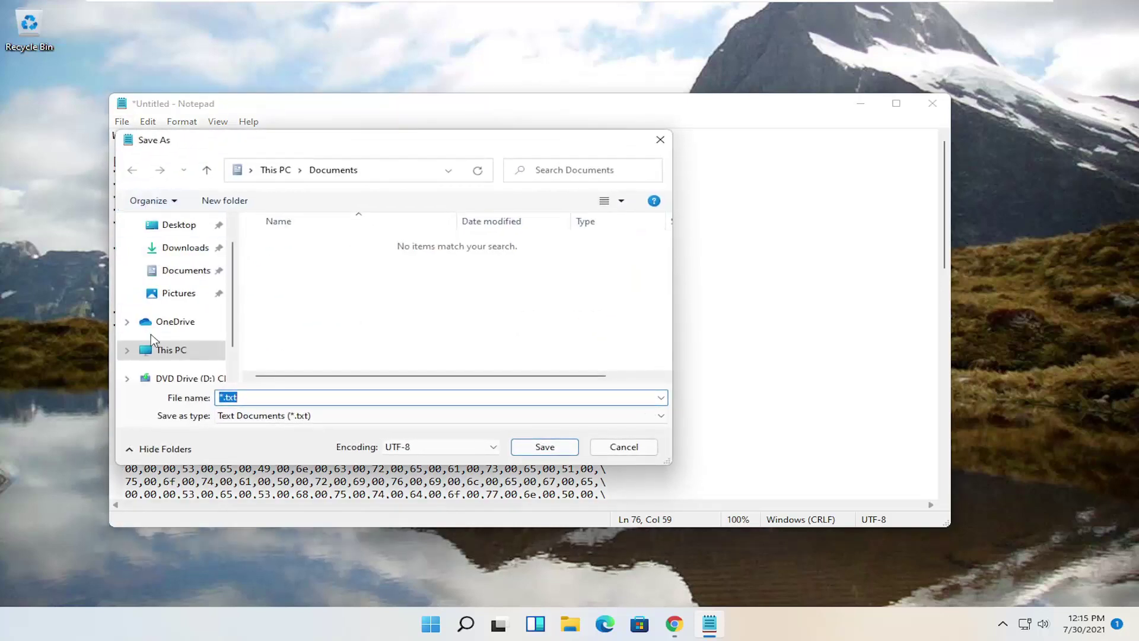
pyautogui.click(155, 349)
pyautogui.click(232, 415)
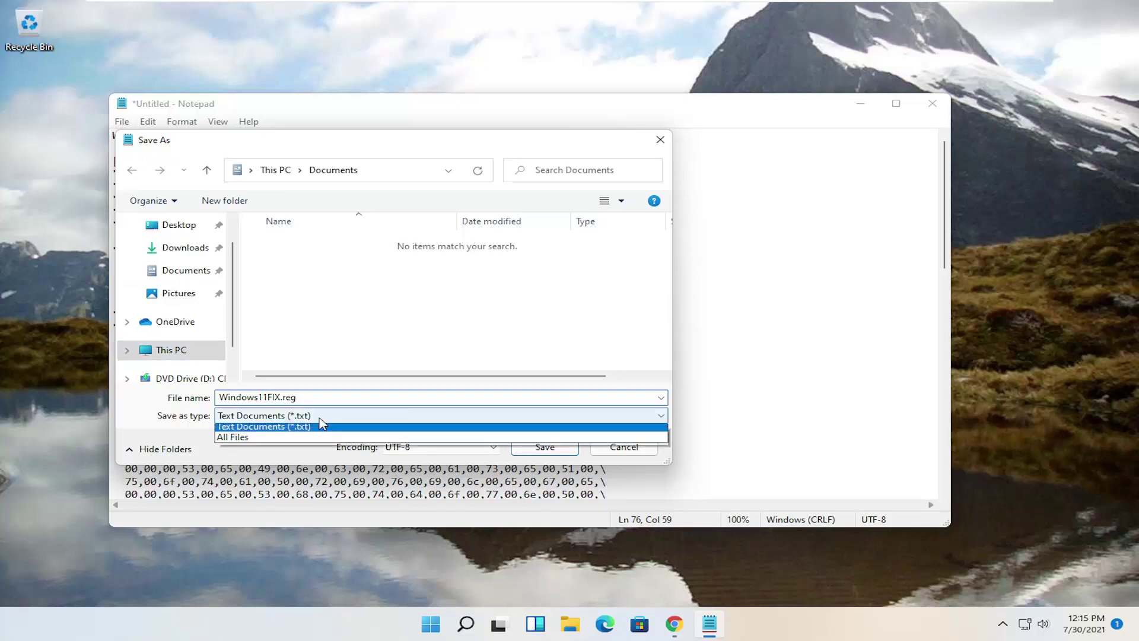
pyautogui.click(232, 440)
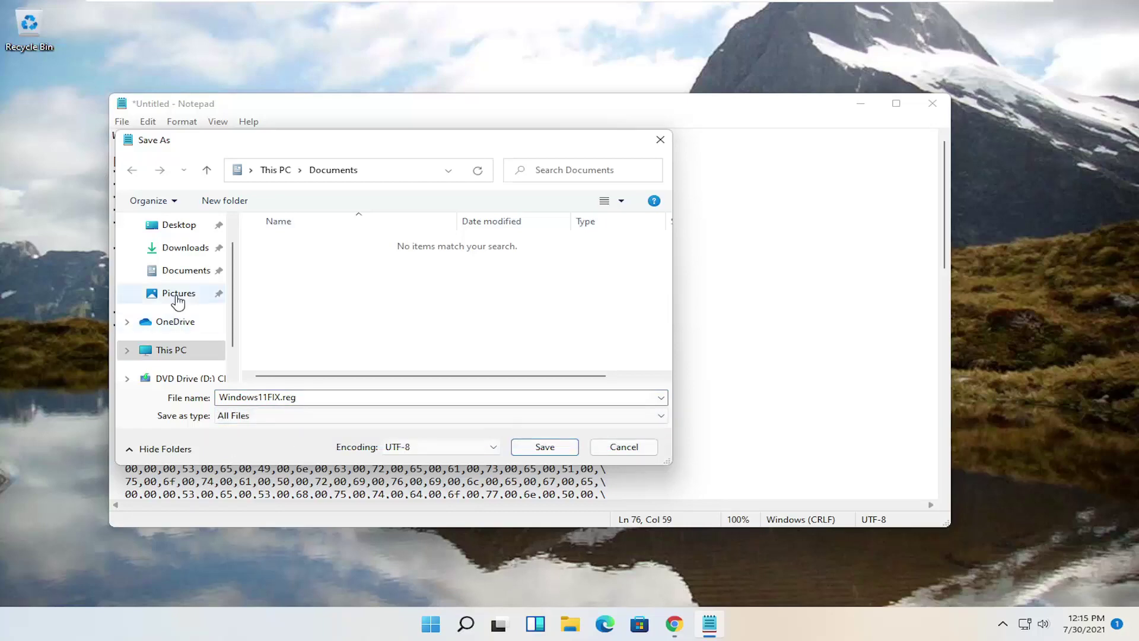
pyautogui.click(181, 226)
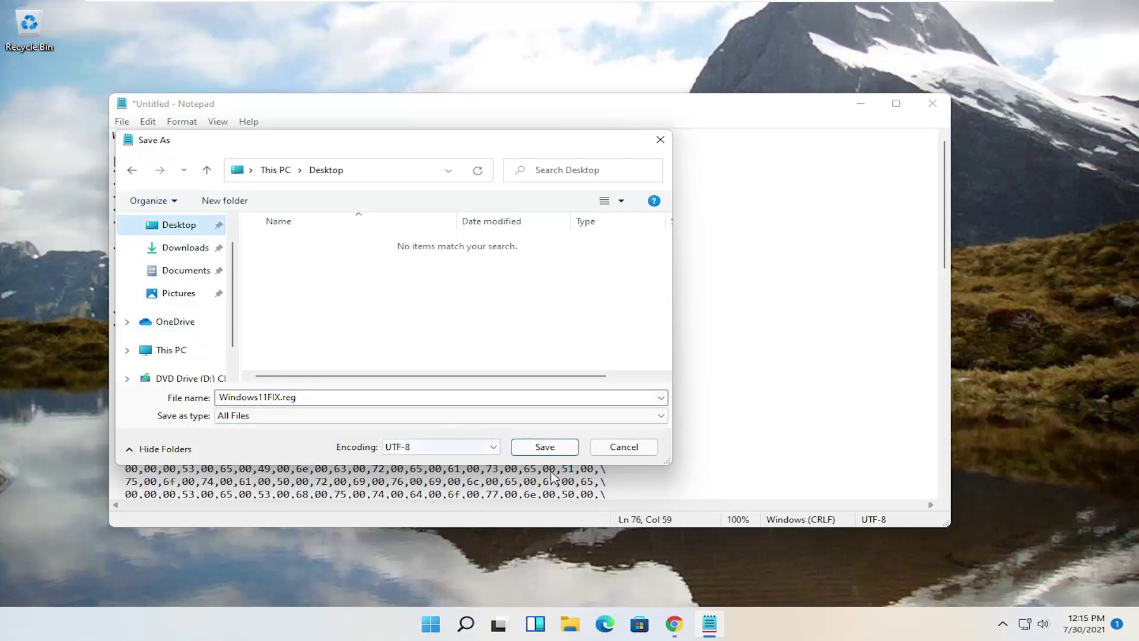
pyautogui.click(544, 448)
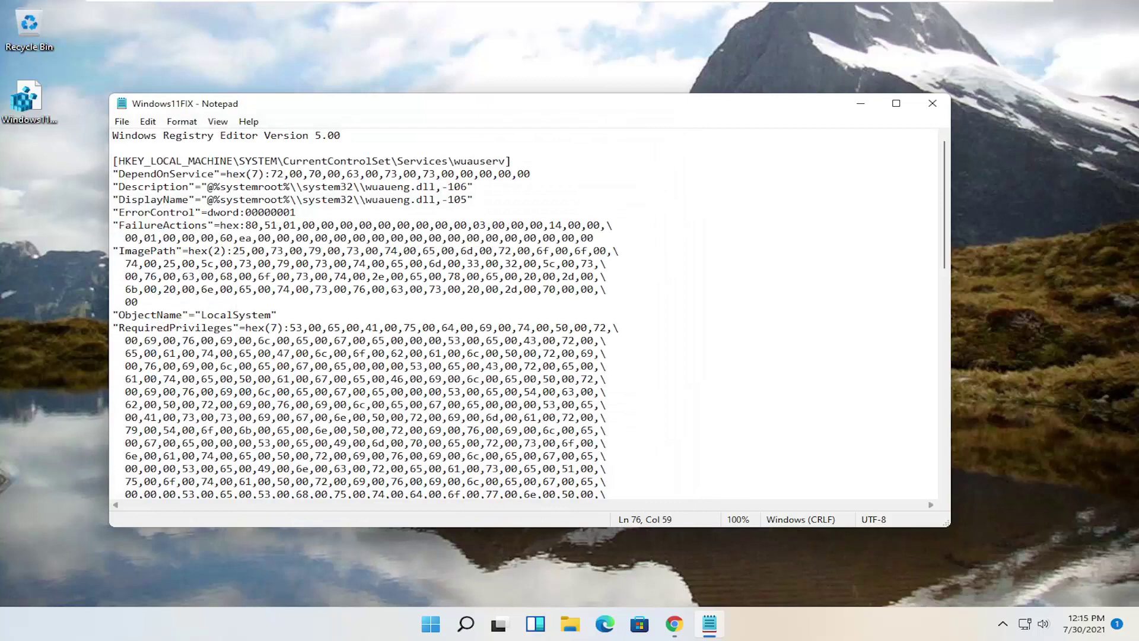
pyautogui.click(933, 103)
# - Merge the desktop file Windows11FIX.reg into the registry, approving the prompts, and move the file to the Recycle Bin
pyautogui.moveTo(25, 98); pyautogui.dragTo(385, 178)
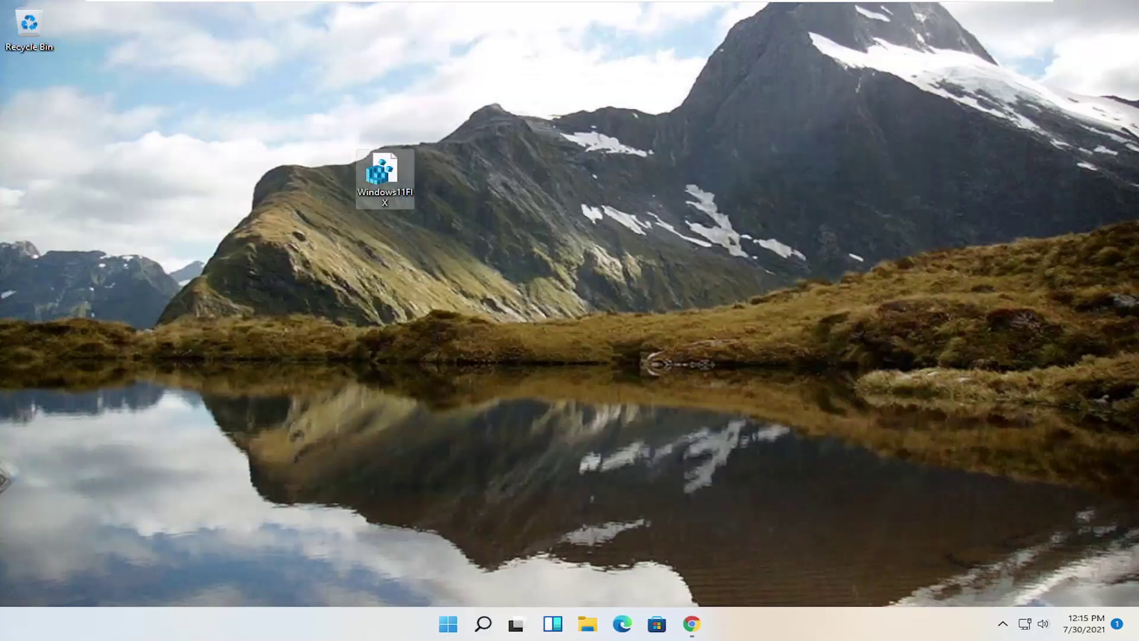
pyautogui.doubleClick(379, 188)
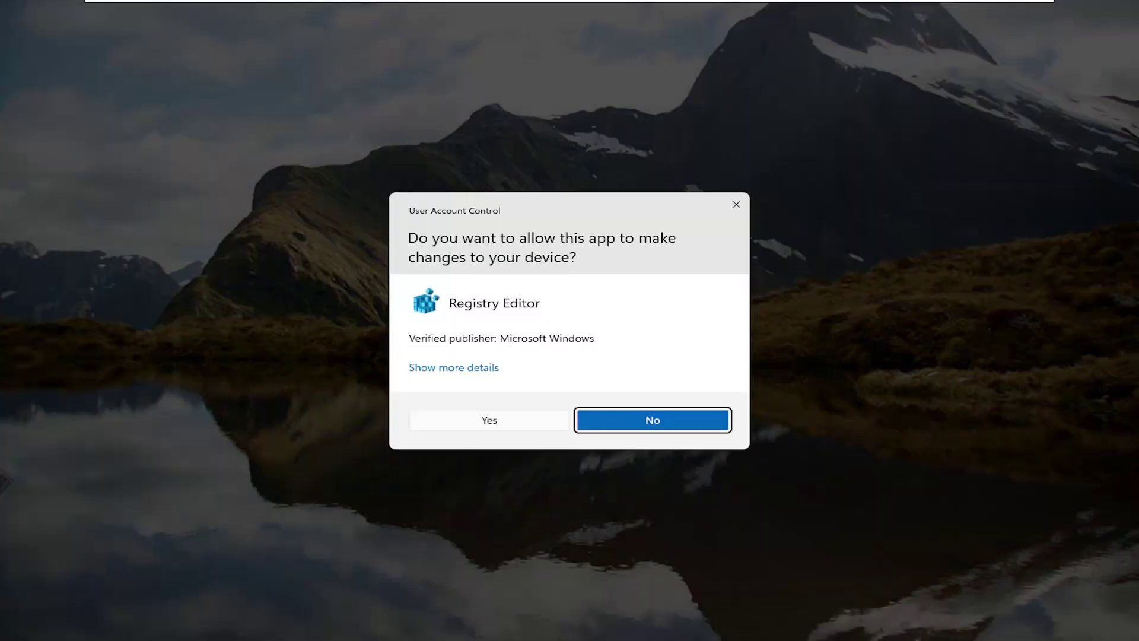
pyautogui.click(480, 416)
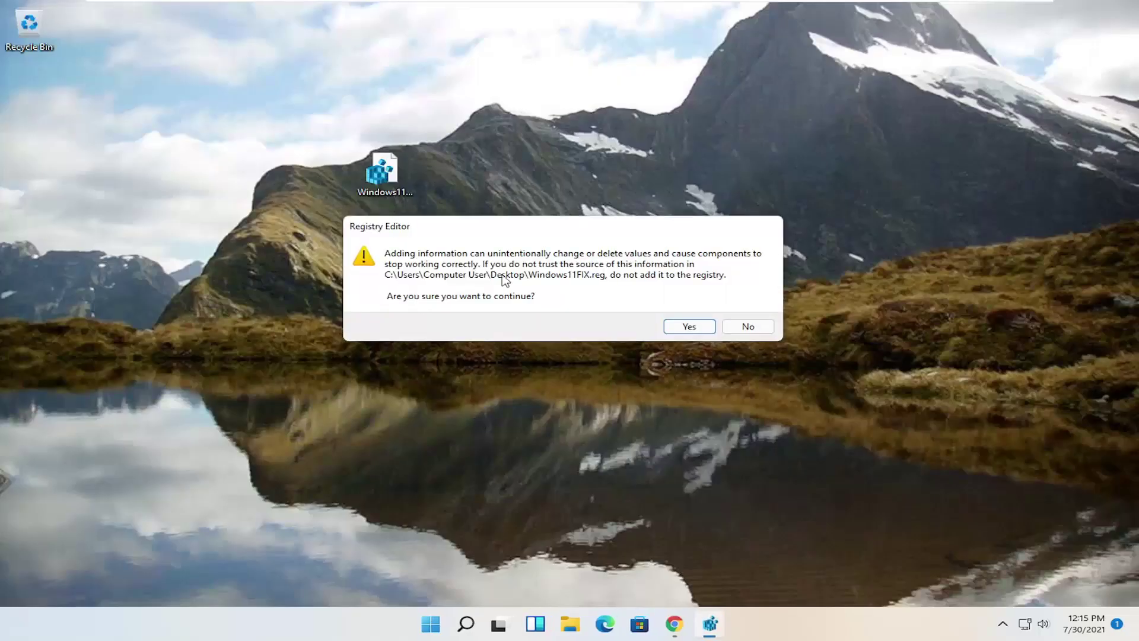
pyautogui.press('Return')
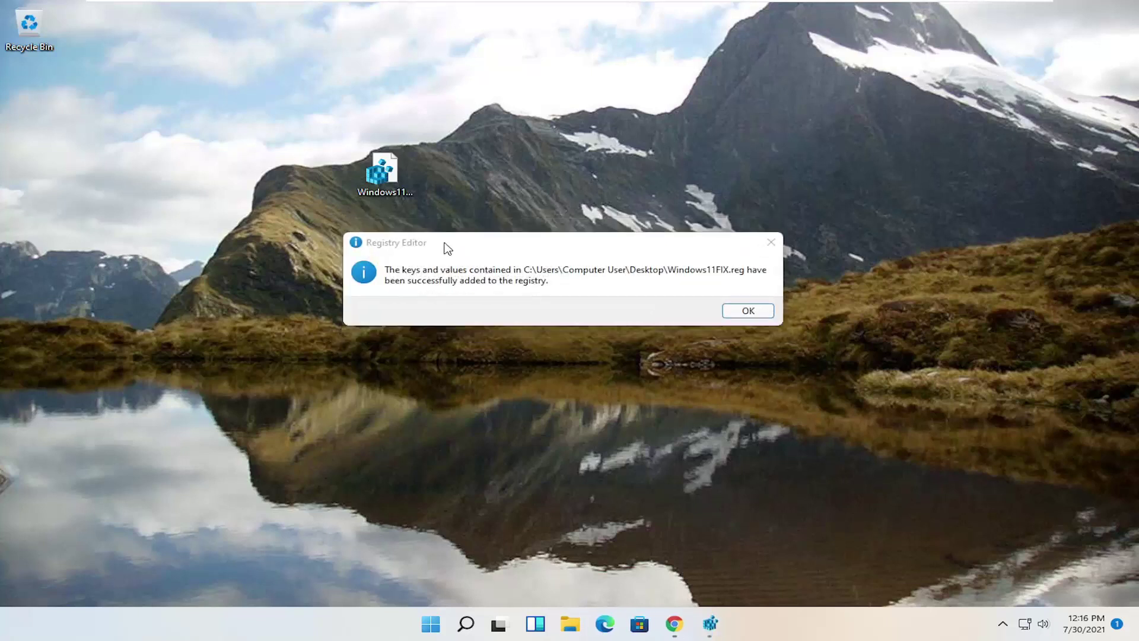
pyautogui.click(748, 310)
pyautogui.moveTo(383, 171); pyautogui.dragTo(31, 37)
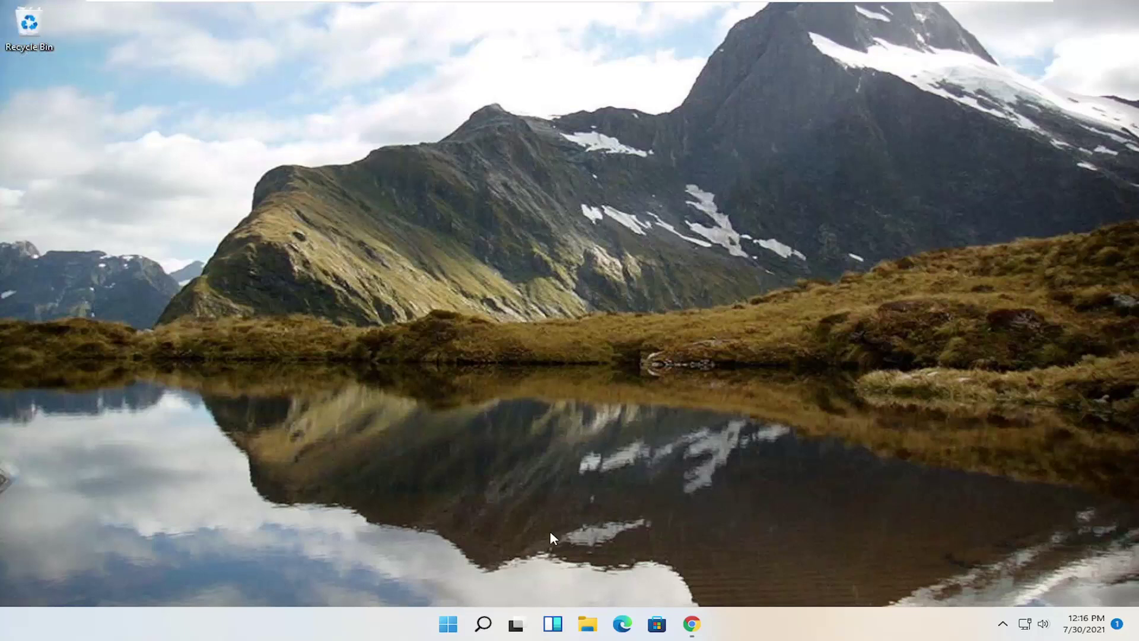
# - Restart the computer so that the merged registry entries take effect
pyautogui.rightClick(448, 622)
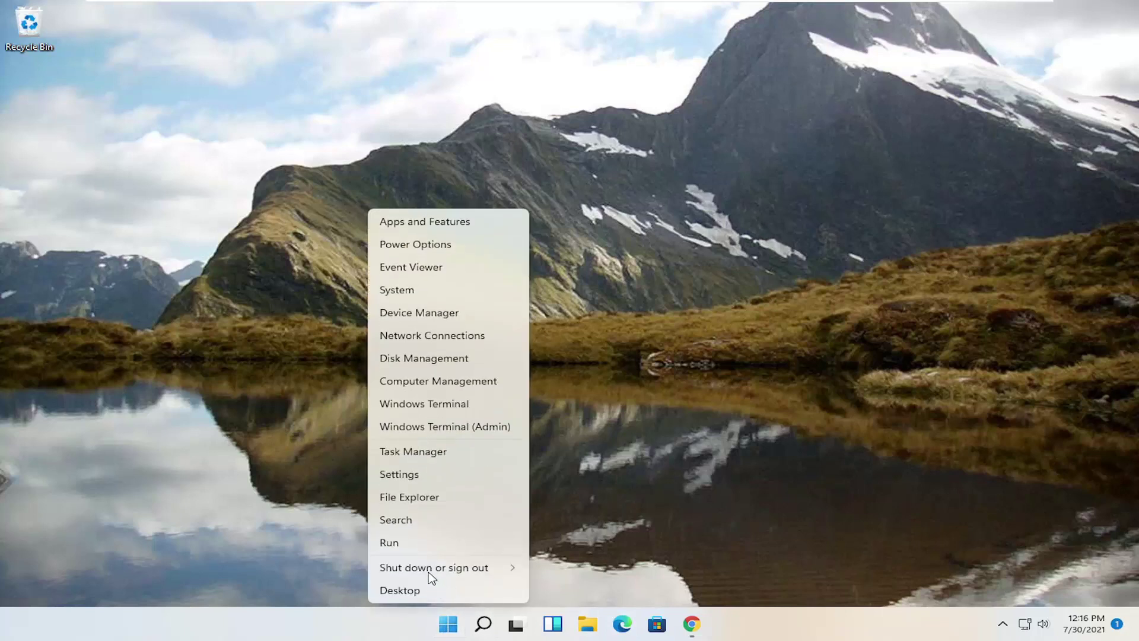
pyautogui.press('Escape')
pyautogui.rightClick(448, 623)
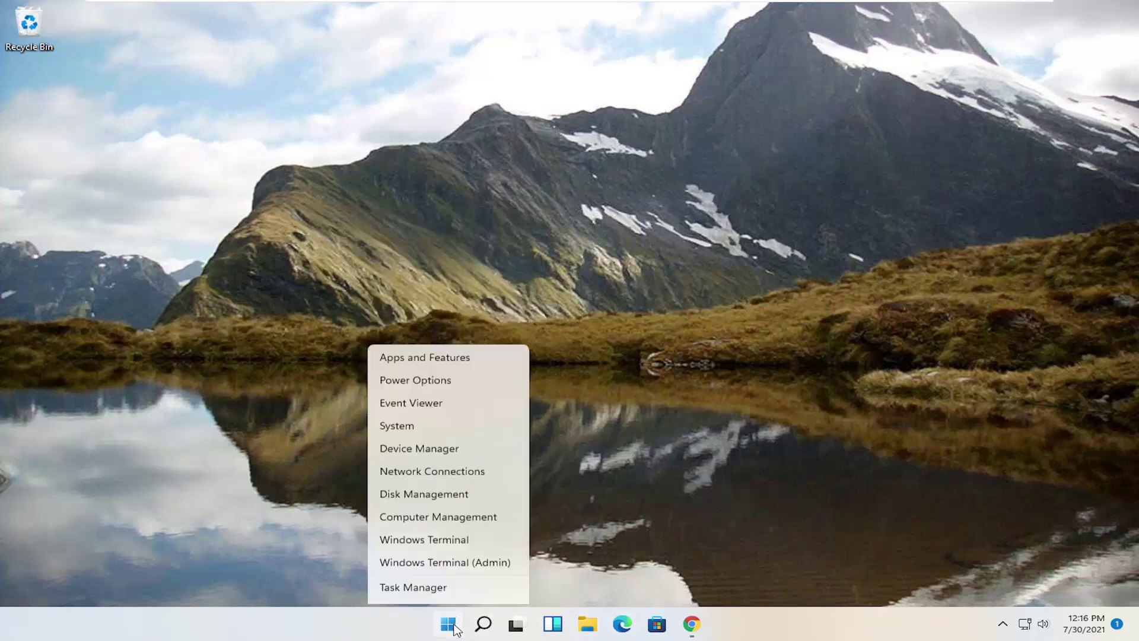
pyautogui.moveTo(460, 568)
pyautogui.click(555, 592)
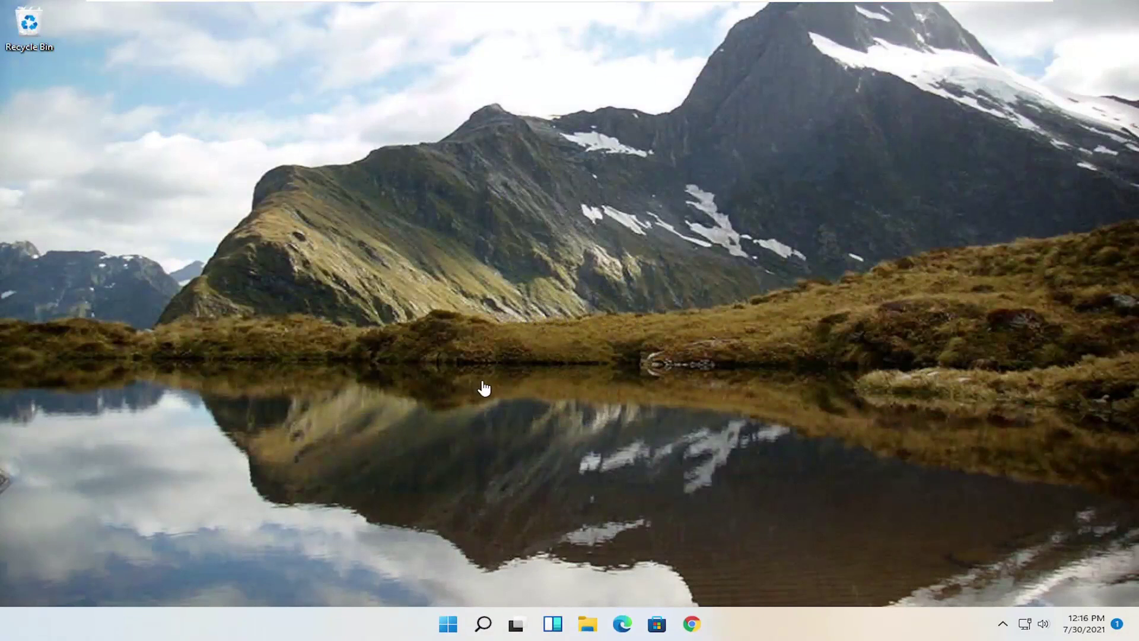
# - Search for cmd and open Command Prompt as administrator, approving the User Account Control prompt
pyautogui.click(481, 629)
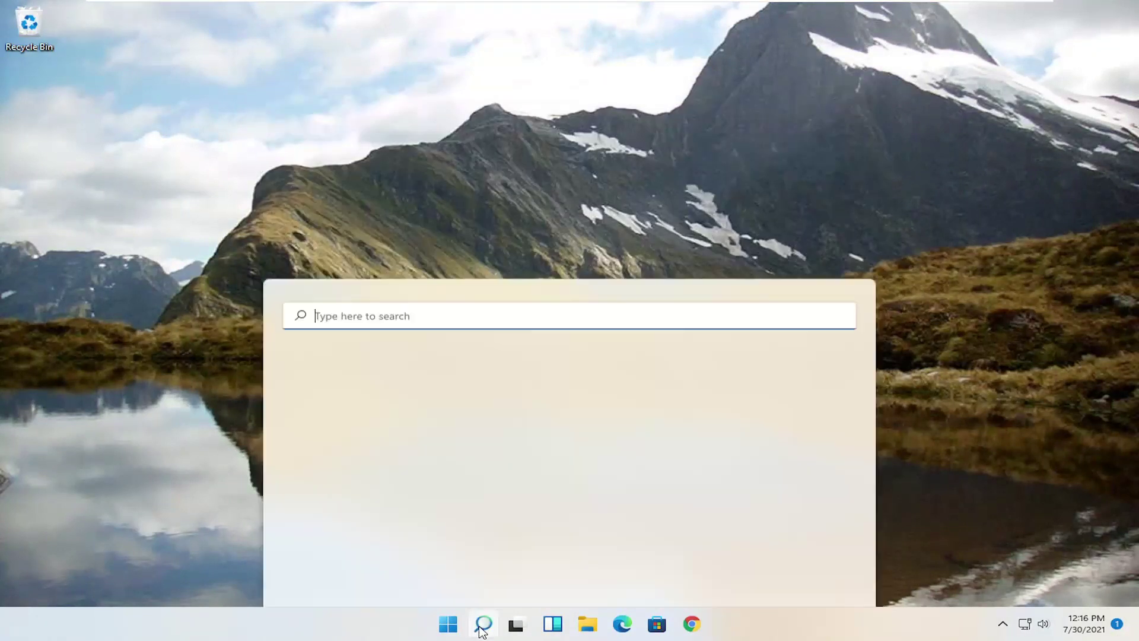
pyautogui.write('cmd')
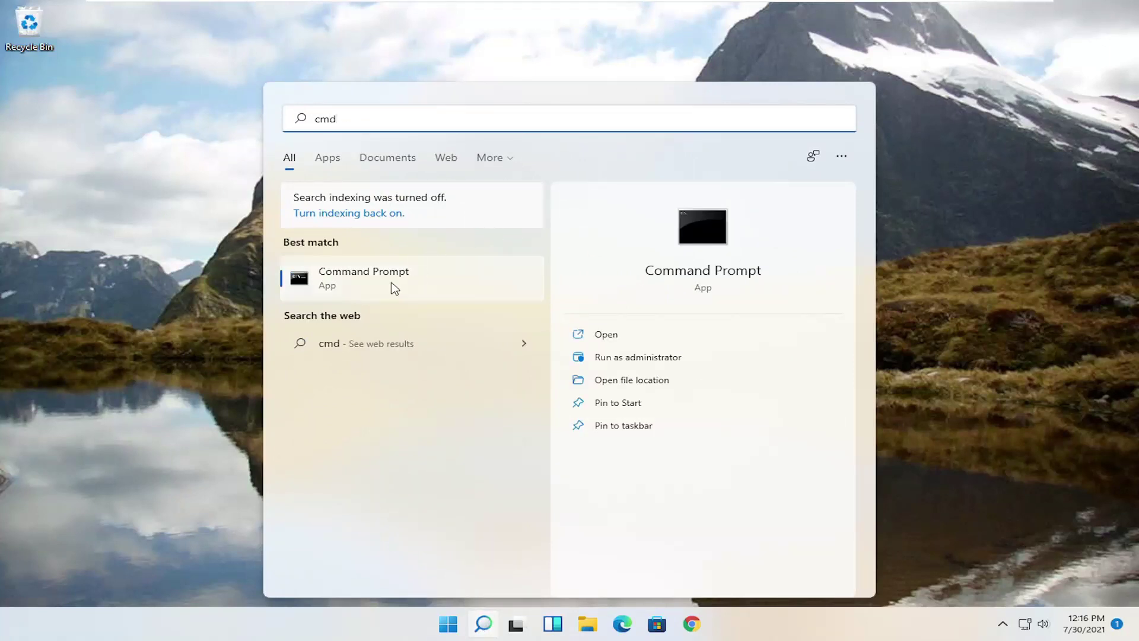
pyautogui.rightClick(353, 289)
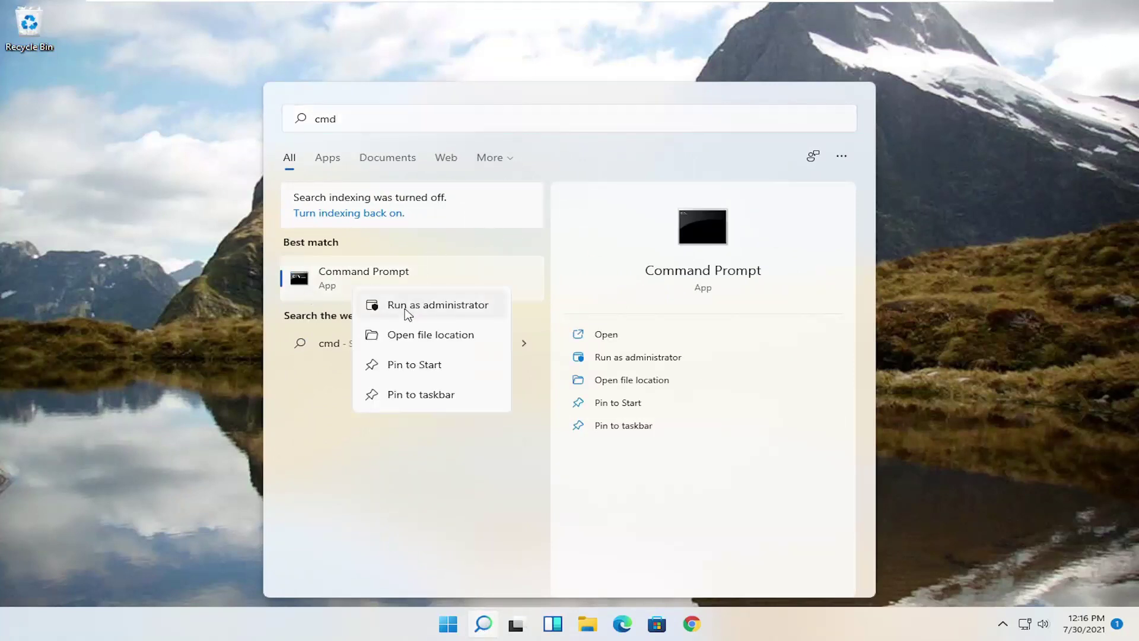
pyautogui.click(407, 306)
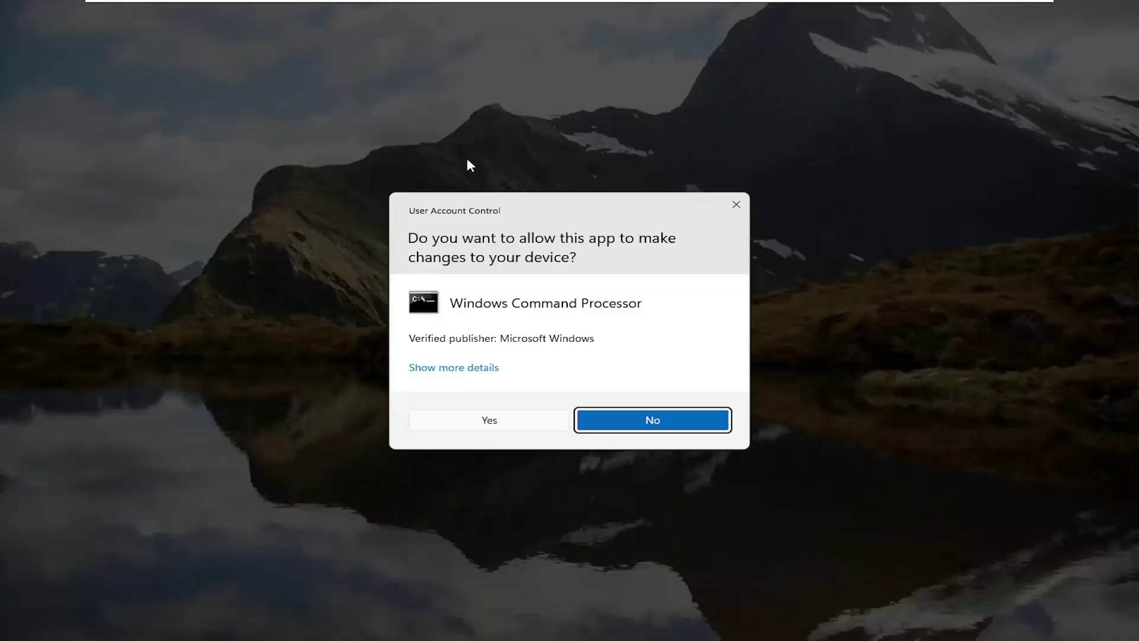
pyautogui.click(491, 420)
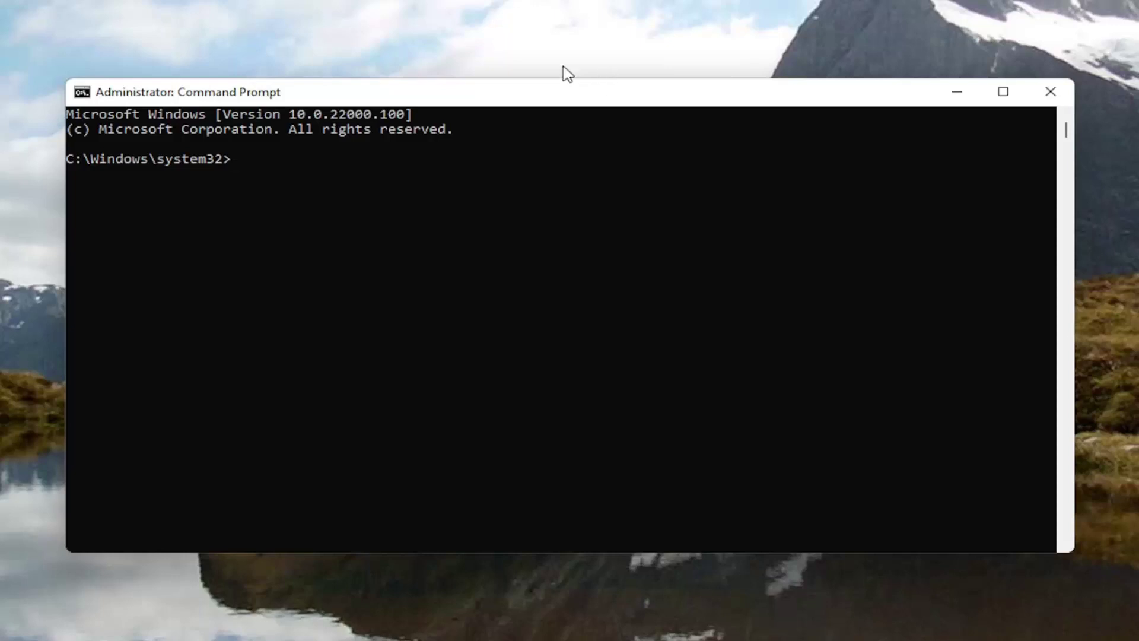
# - Paste the copied command Dism.exe /Online /Cleanup-Image /Restorehealth at the elevated prompt and run it
pyautogui.rightClick(534, 97)
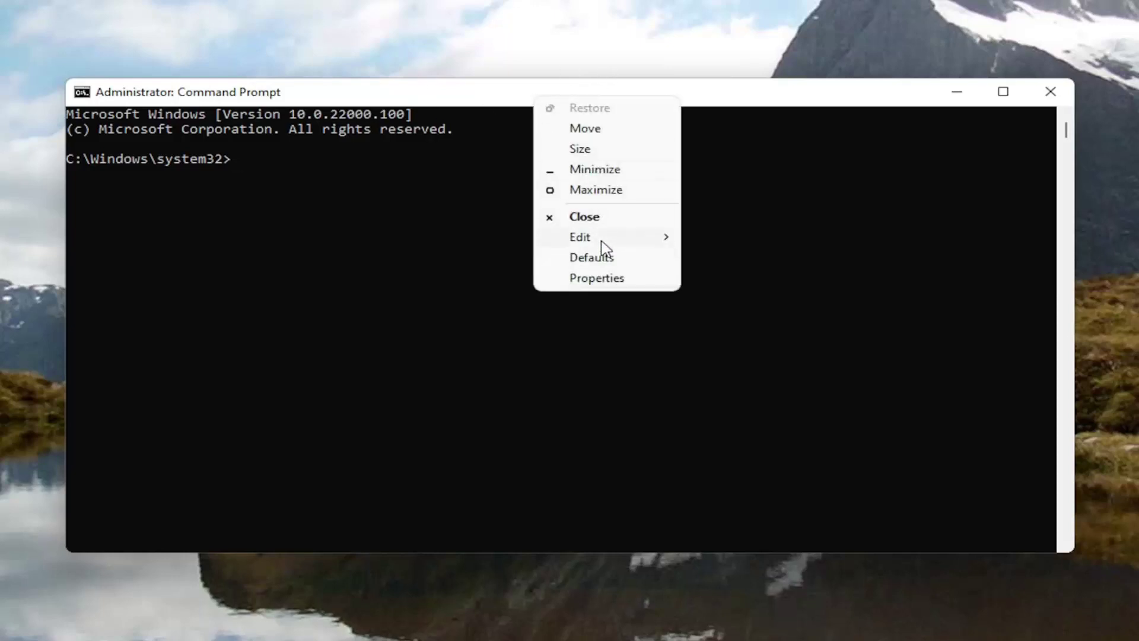
pyautogui.moveTo(635, 242)
pyautogui.click(729, 279)
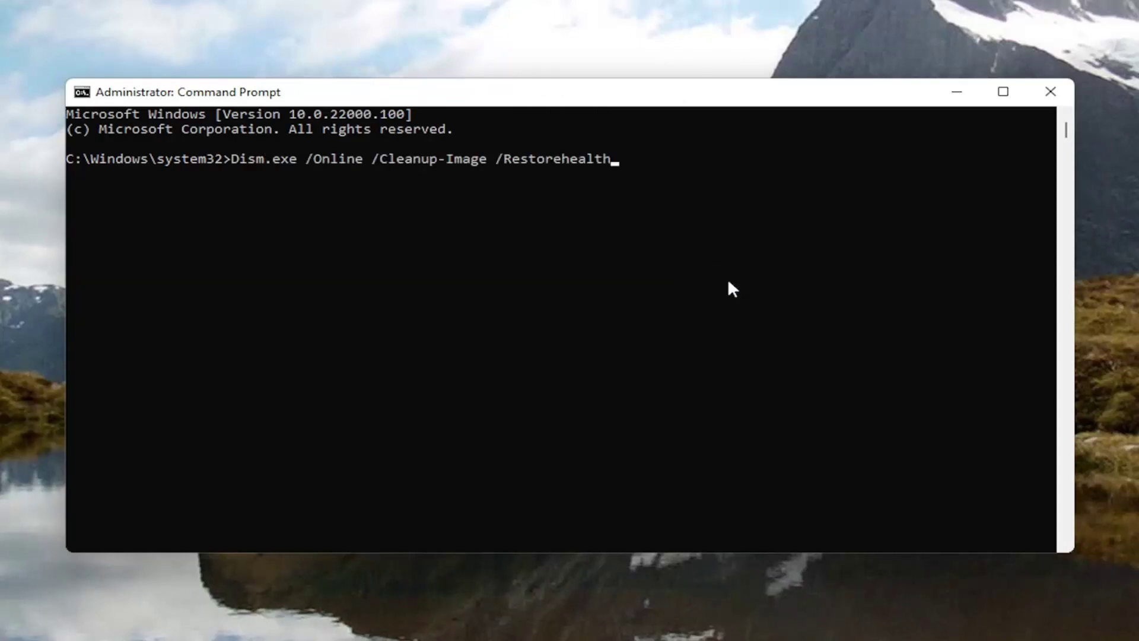
pyautogui.press('Return')
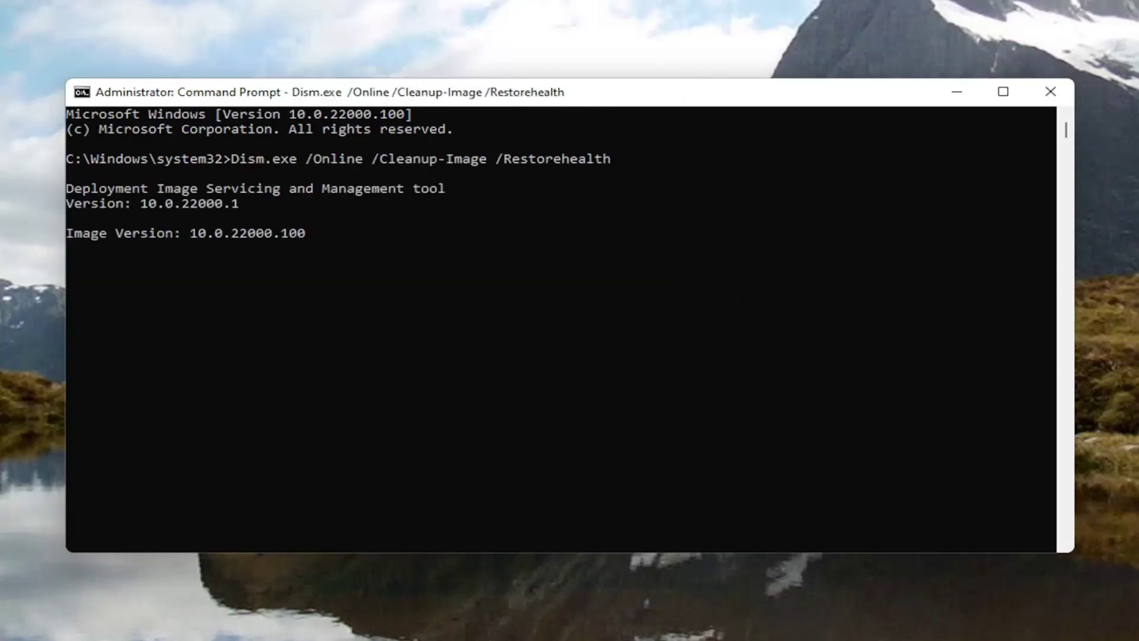
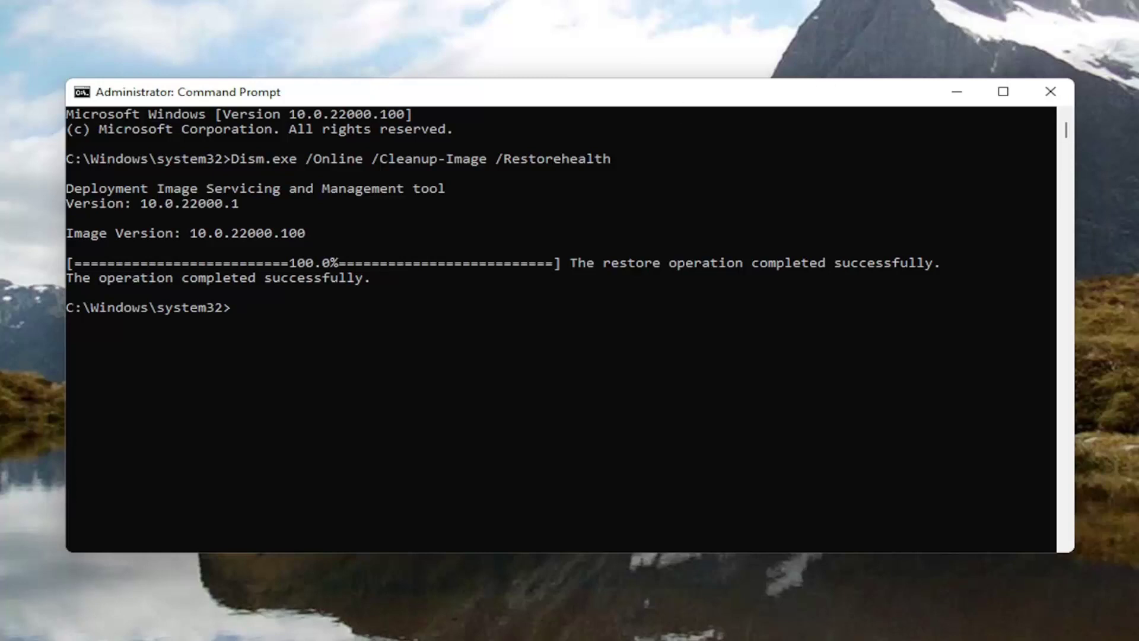
# - Run sfc /scannow to check the system files, and close Command Prompt once the scan has finished
pyautogui.write('sfc /scannow')
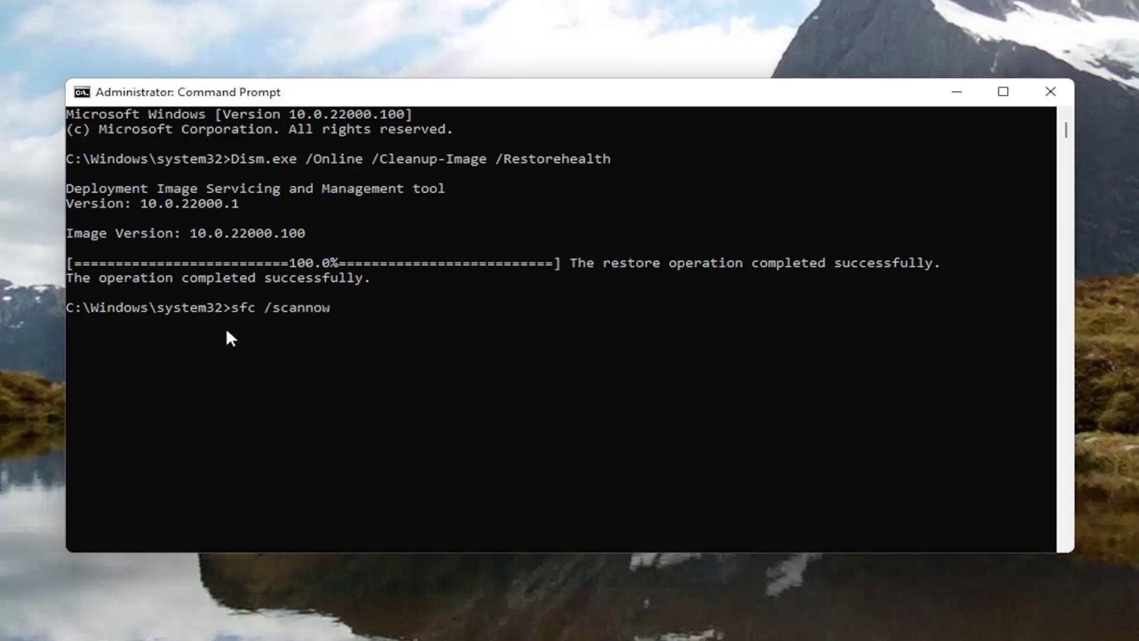
pyautogui.press('Return')
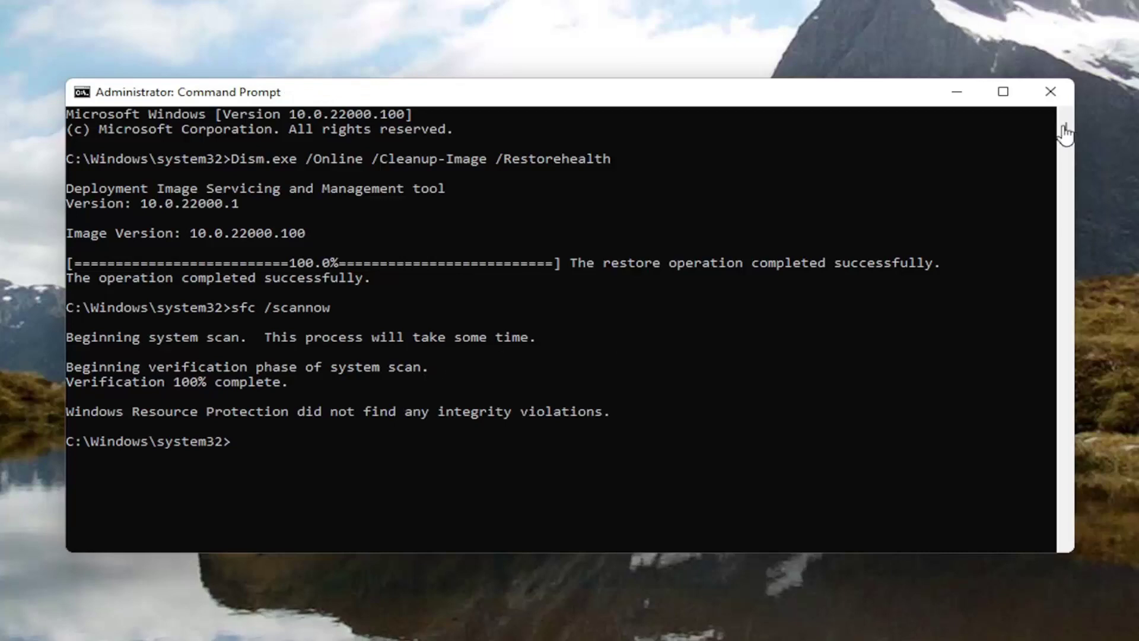
pyautogui.click(1050, 92)
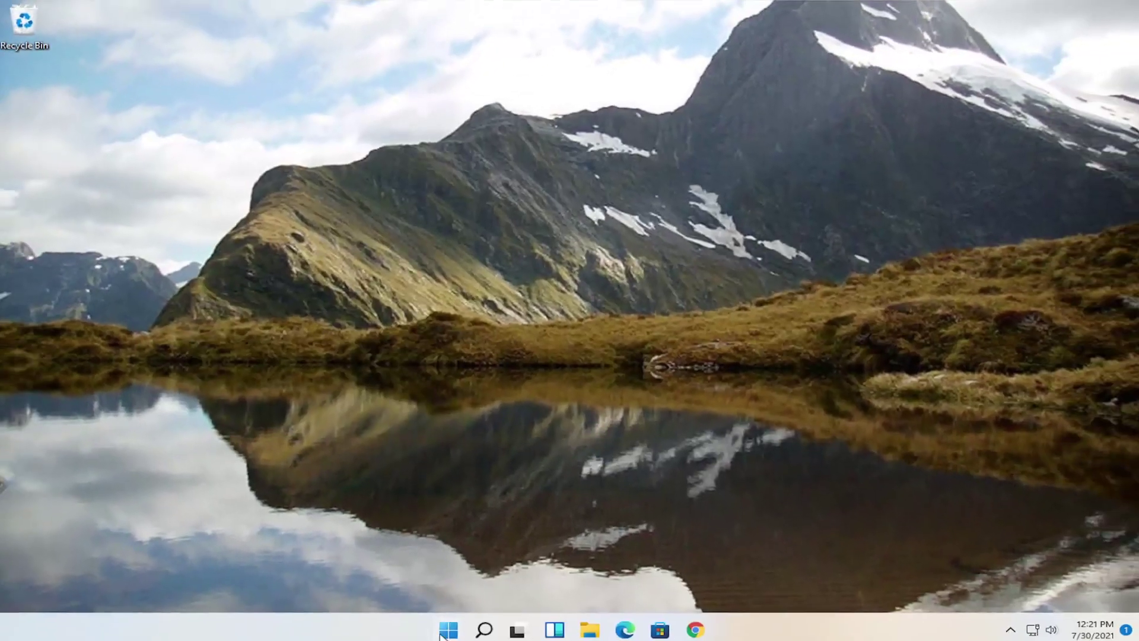
# - Restart the computer after the DISM and SFC scans
pyautogui.rightClick(445, 632)
pyautogui.moveTo(501, 568)
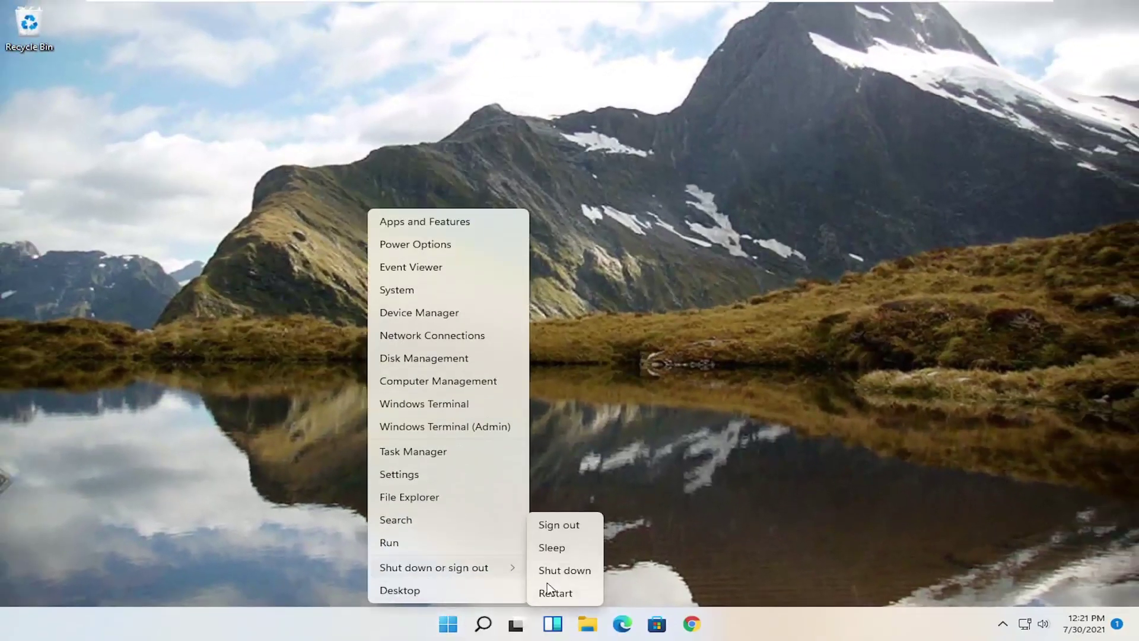
pyautogui.click(552, 592)
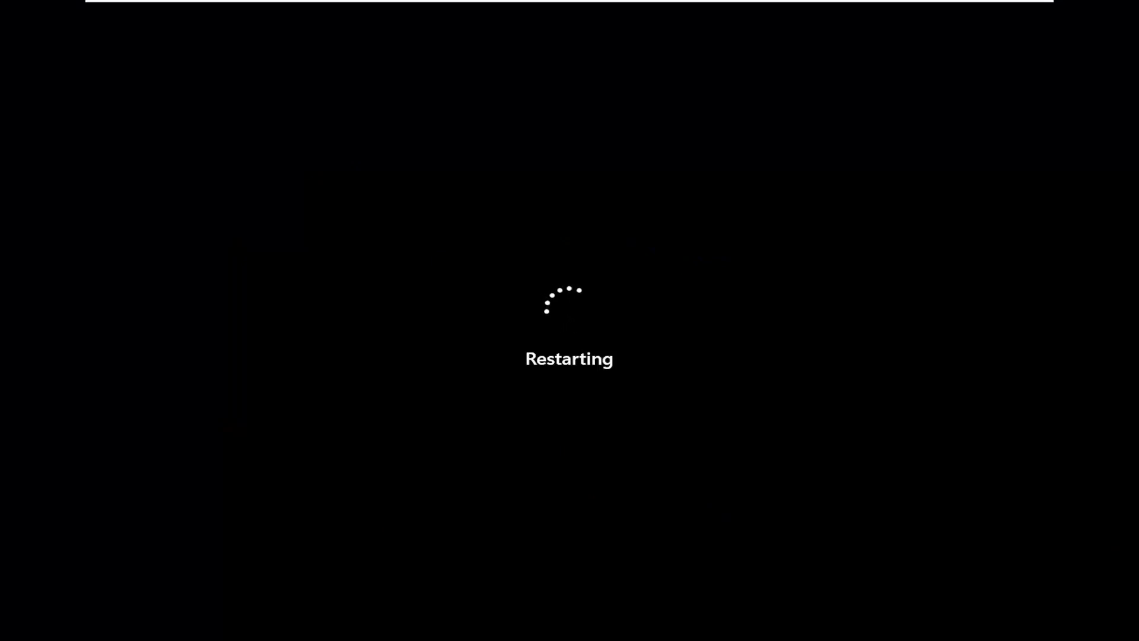